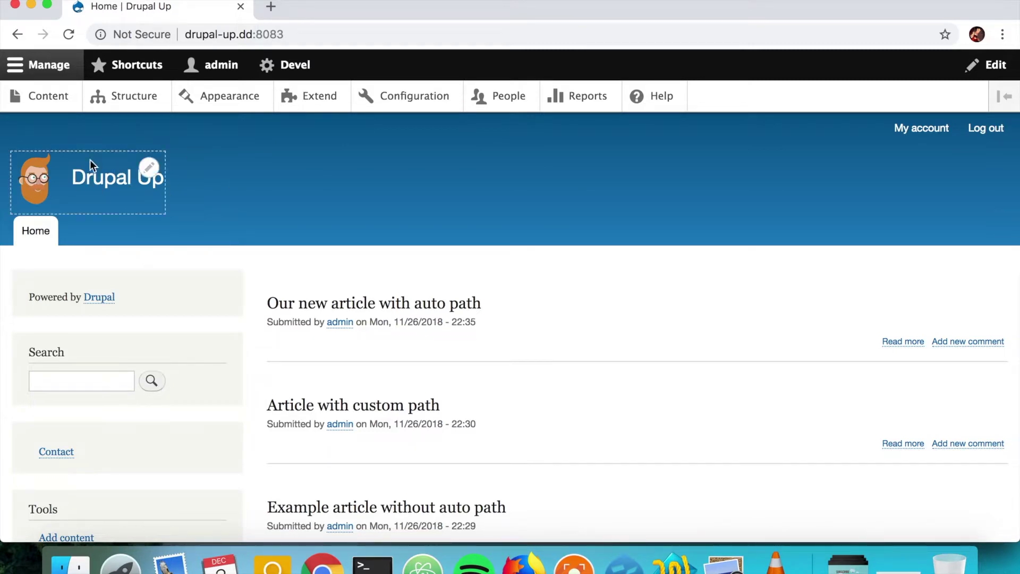
# - Open Drupal's Basic site settings form in a new configuration tab
pyautogui.keyDown('super'); pyautogui.click(428, 103); pyautogui.keyUp('super')
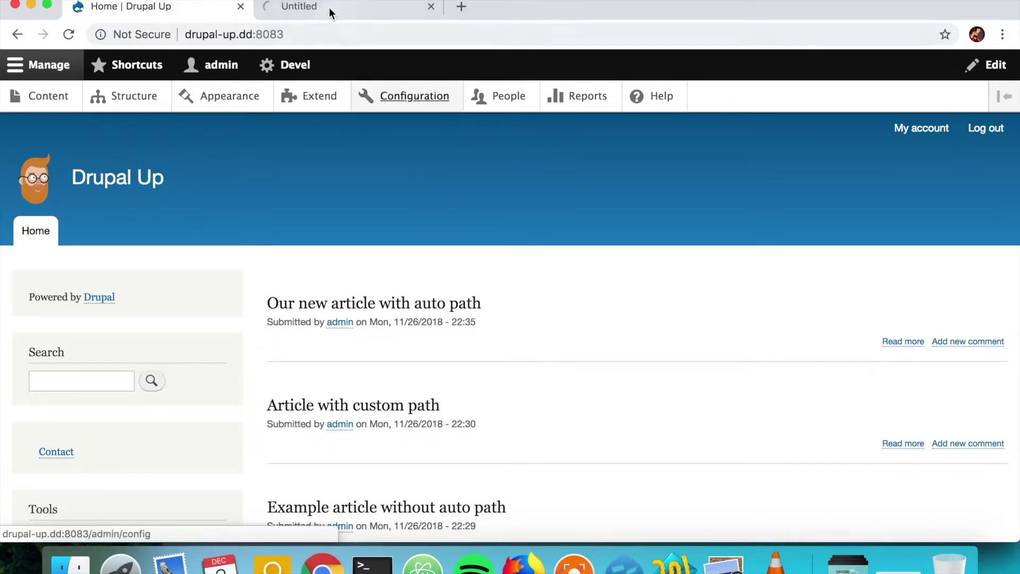
pyautogui.click(327, 6)
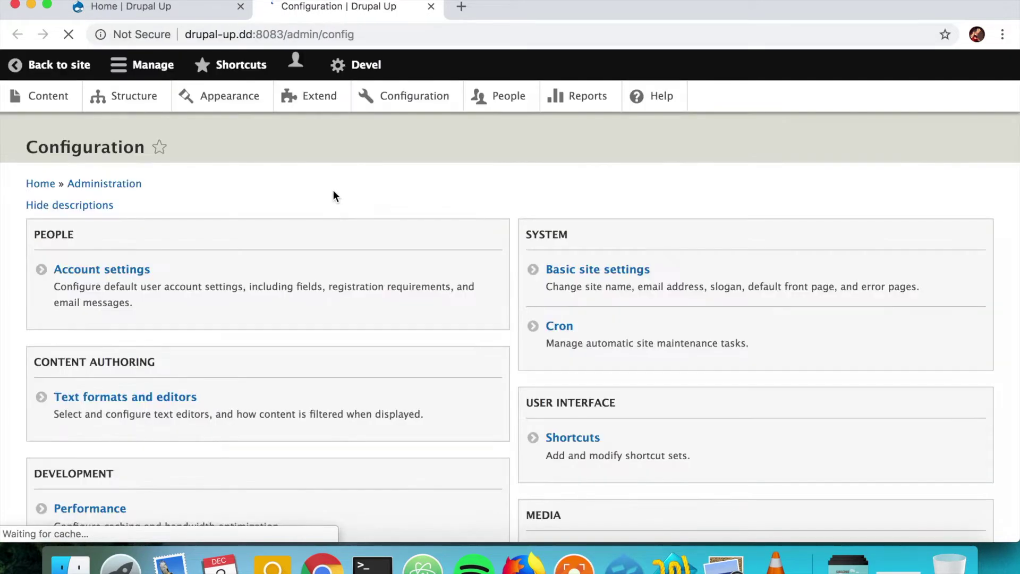
pyautogui.click(560, 327)
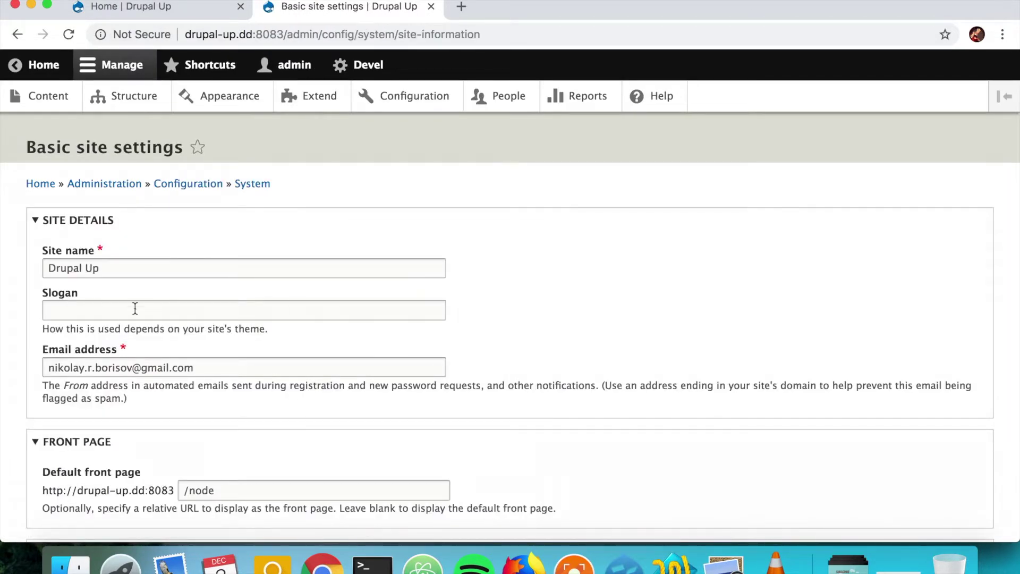
# - Rename the site to 'Drupal Up is great.', save it, and check the front page
pyautogui.click(112, 270)
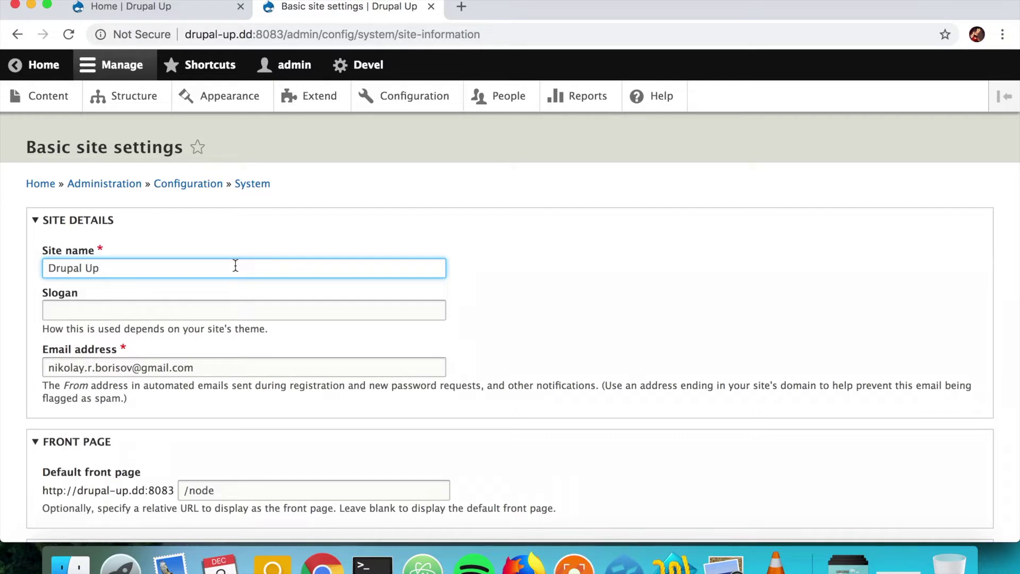
pyautogui.write('is ge')
pyautogui.press('BackSpace')
pyautogui.write('reat.')
pyautogui.scroll(-5, 310, 317)
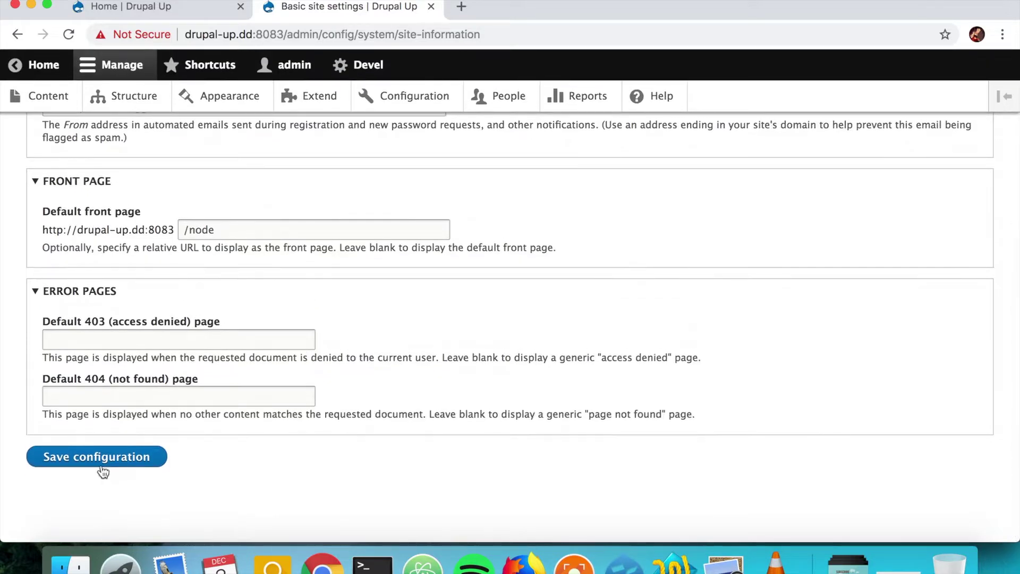
pyautogui.click(101, 468)
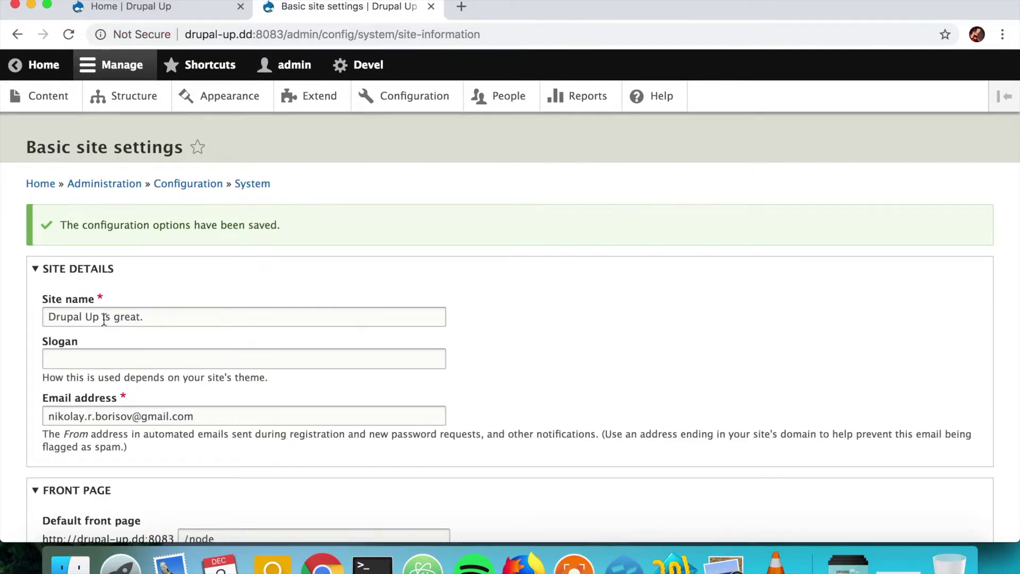
pyautogui.click(39, 77)
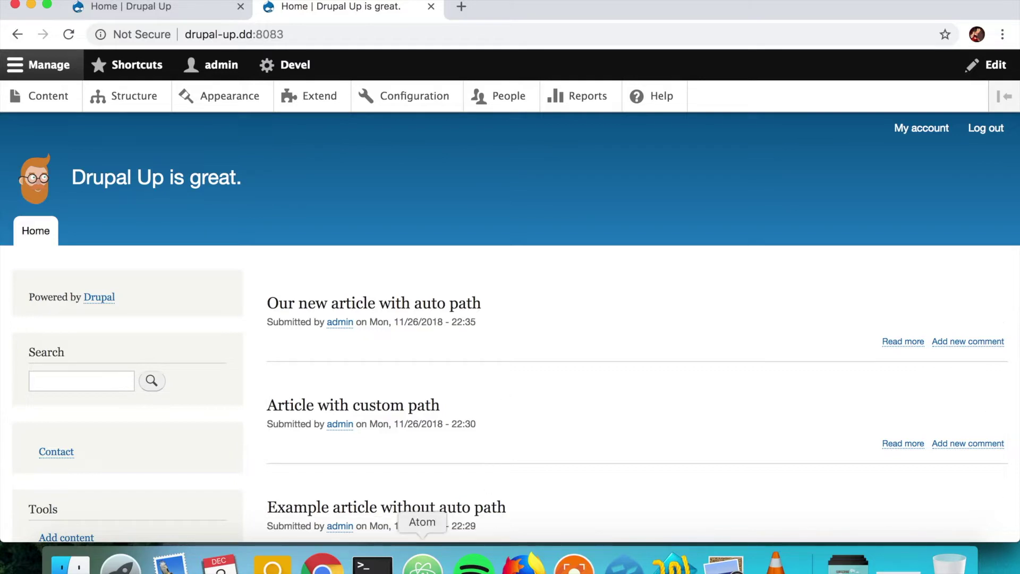
pyautogui.click(423, 563)
# - Collapse core and modules, expand sites > default, and open settings.php in Atom
pyautogui.scroll(15, 176, 159)
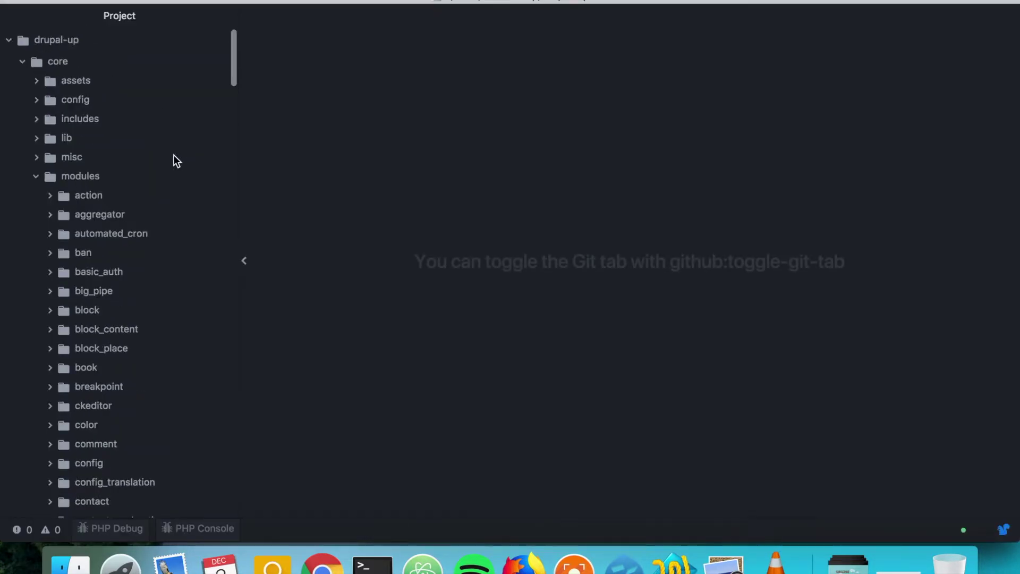
pyautogui.click(48, 62)
pyautogui.click(44, 79)
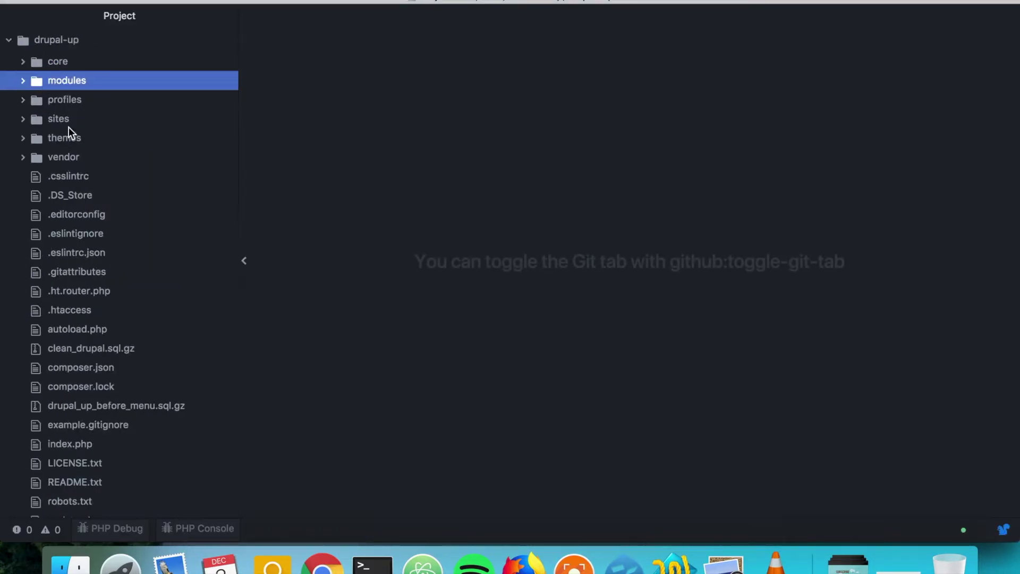
pyautogui.click(58, 120)
pyautogui.click(79, 139)
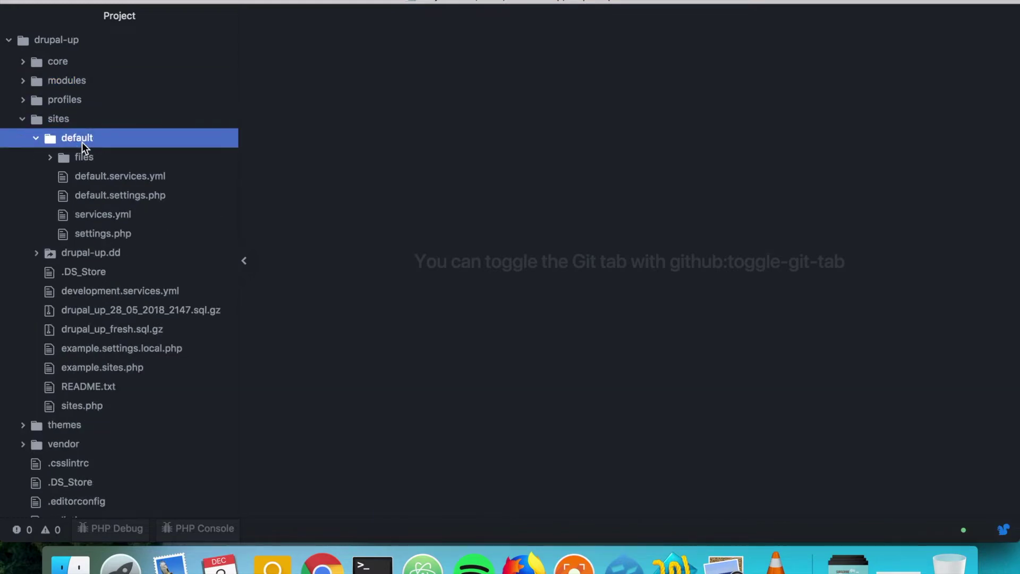
pyautogui.click(107, 237)
# - Scroll settings.php down to the $config override examples near line 658
pyautogui.scroll(-20, 520, 274)
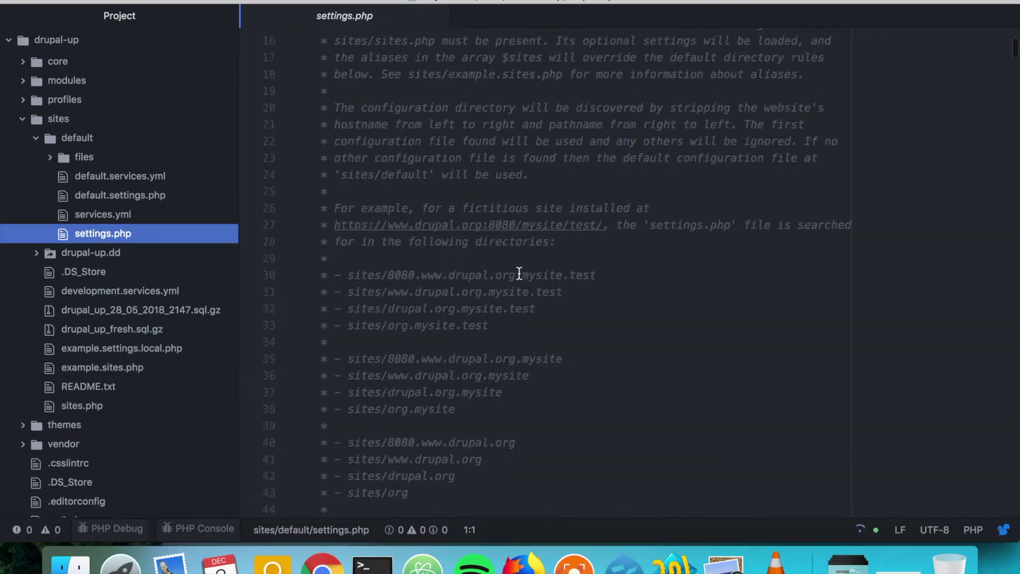
pyautogui.scroll(-20, 519, 273)
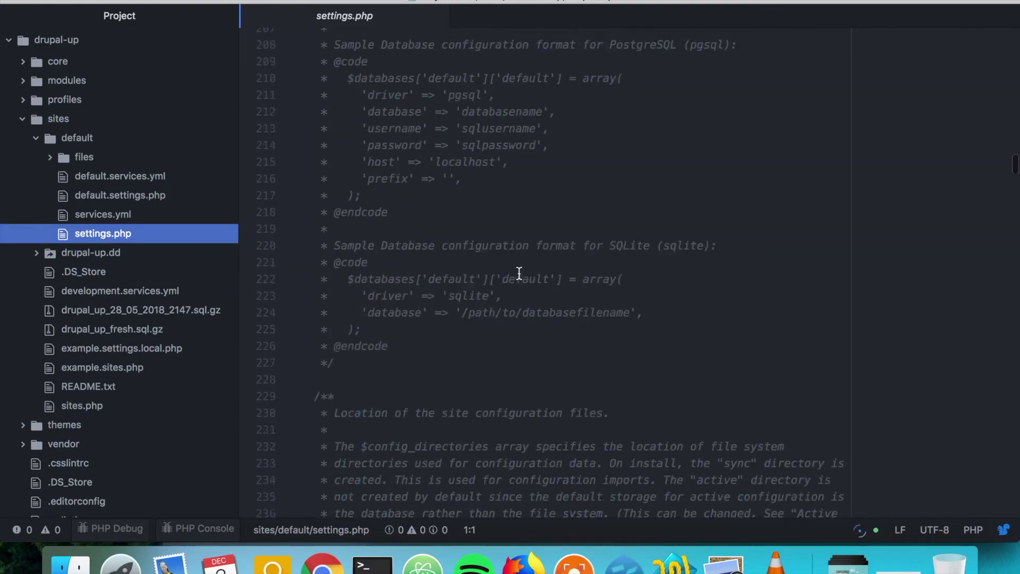
pyautogui.scroll(-15, 519, 273)
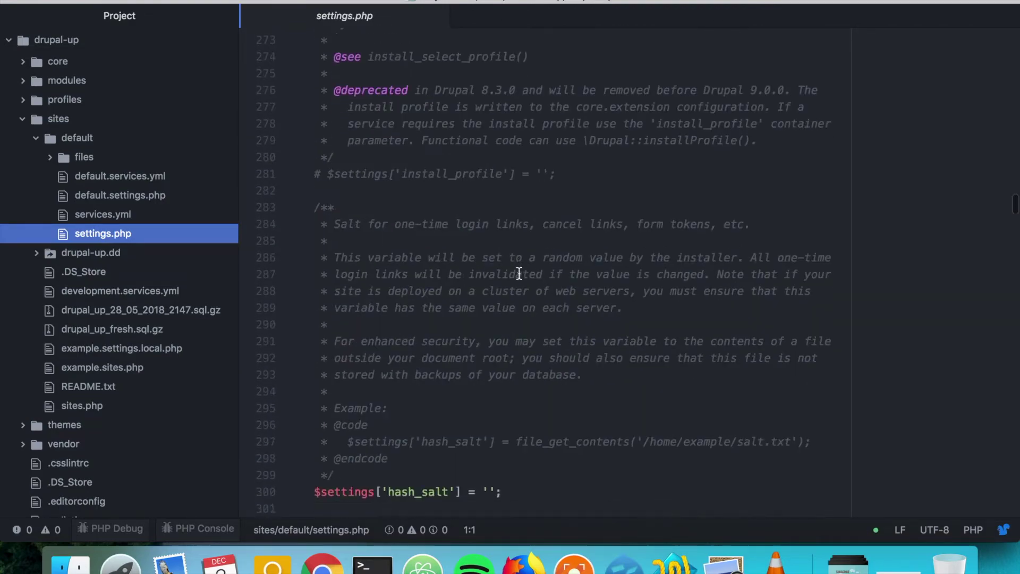
pyautogui.scroll(-20, 519, 273)
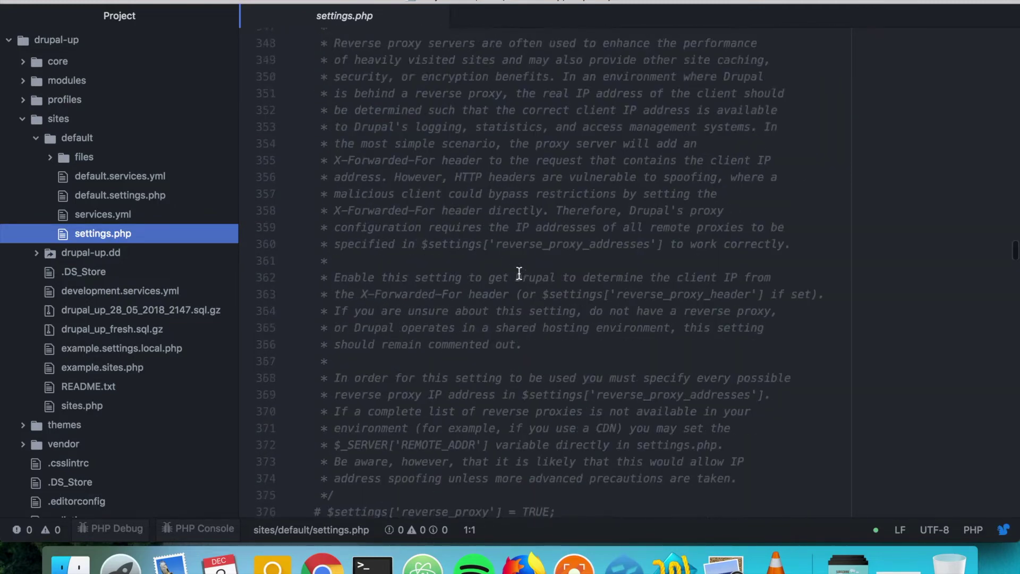
pyautogui.scroll(-20, 519, 273)
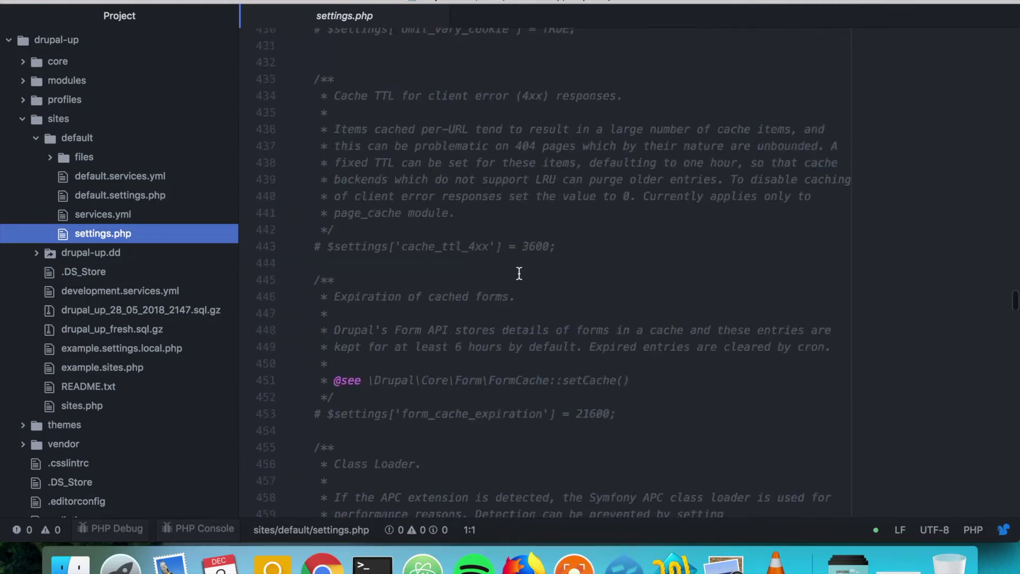
pyautogui.scroll(-18, 519, 273)
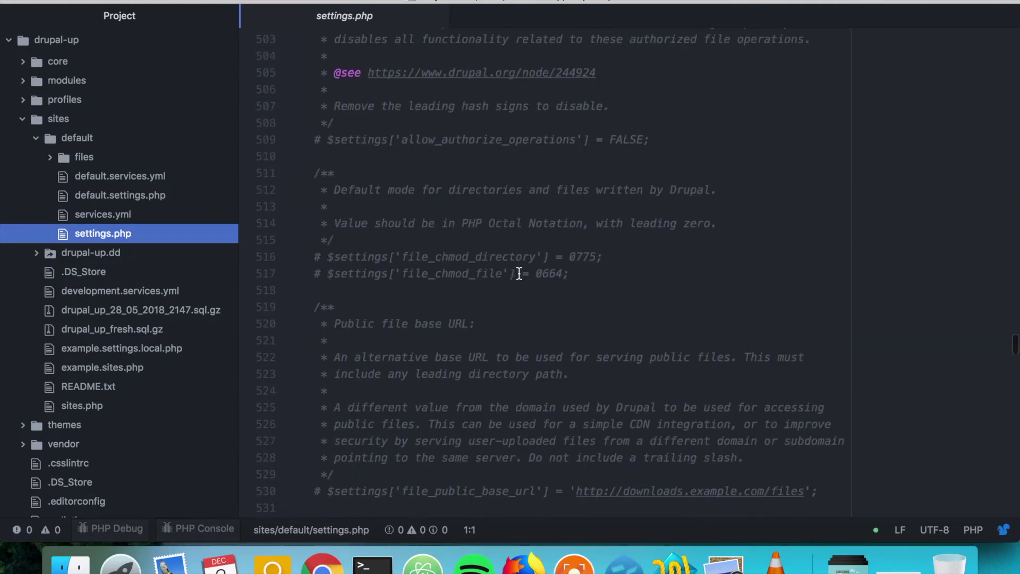
pyautogui.scroll(-18, 519, 273)
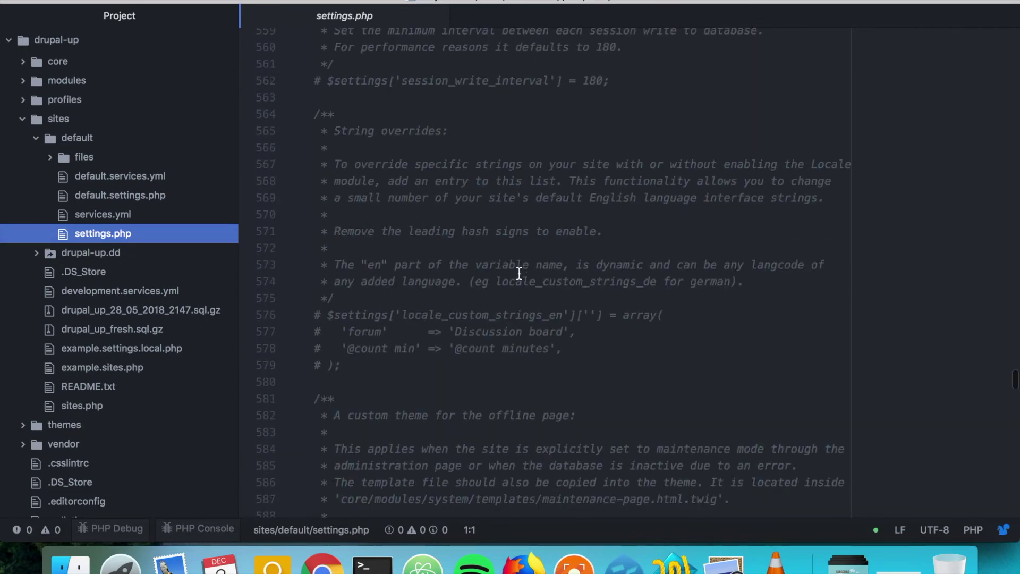
pyautogui.scroll(-12, 519, 273)
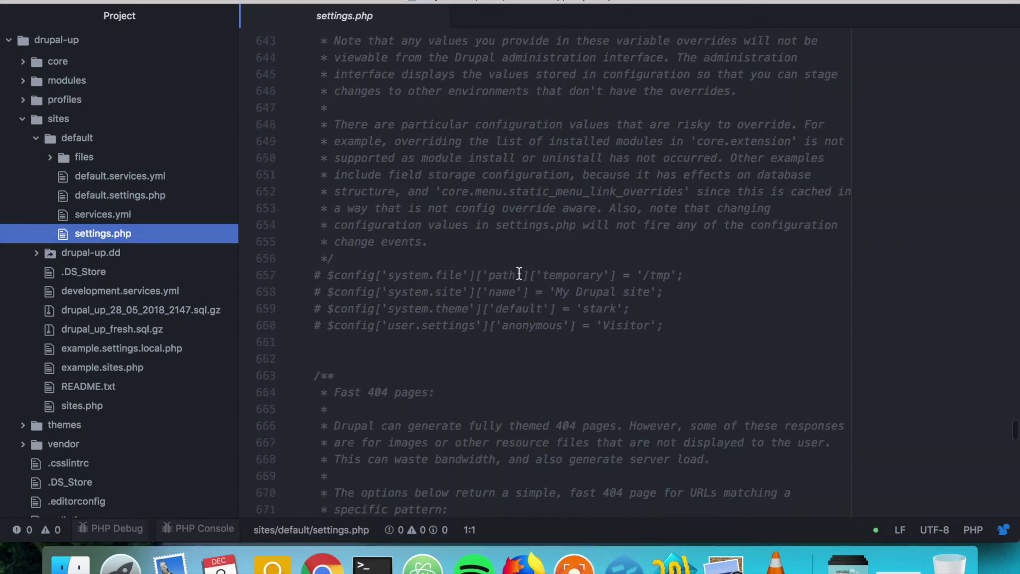
# - Uncomment line 658 so the system.site name override 'My Drupal site' becomes active
pyautogui.click(327, 294)
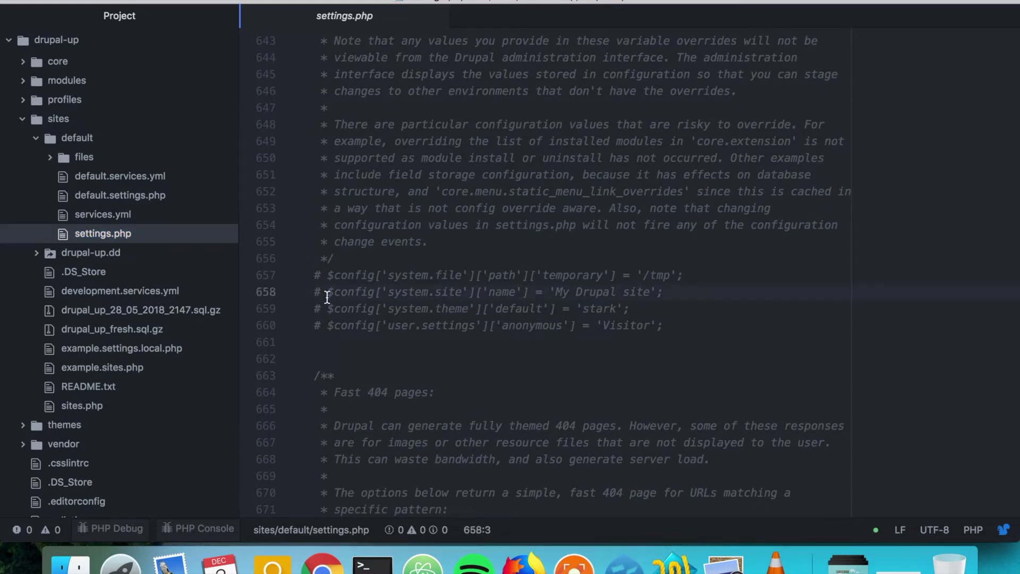
pyautogui.press('BackSpace')
pyautogui.press('BackSpace')
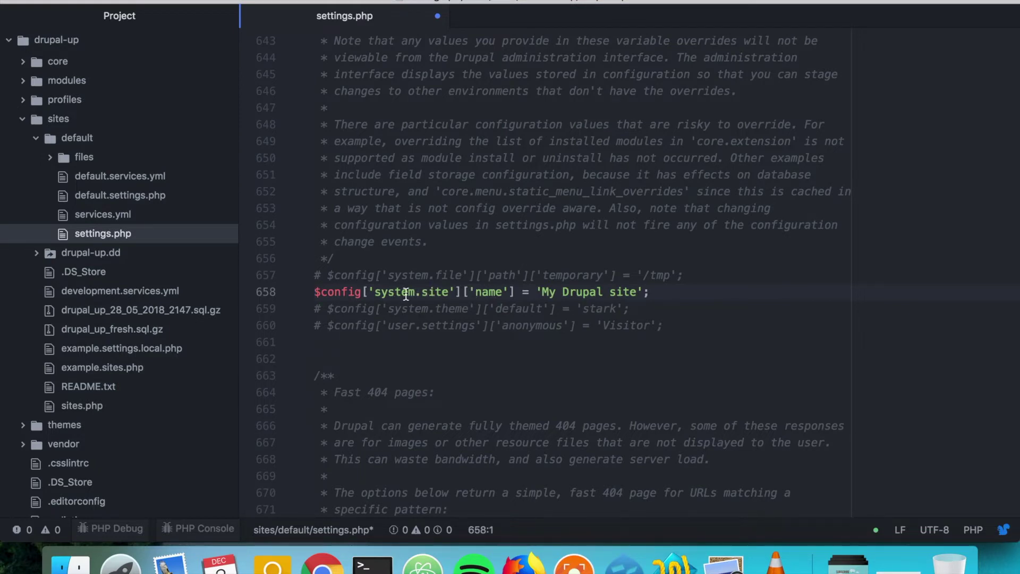
pyautogui.click(63, 64)
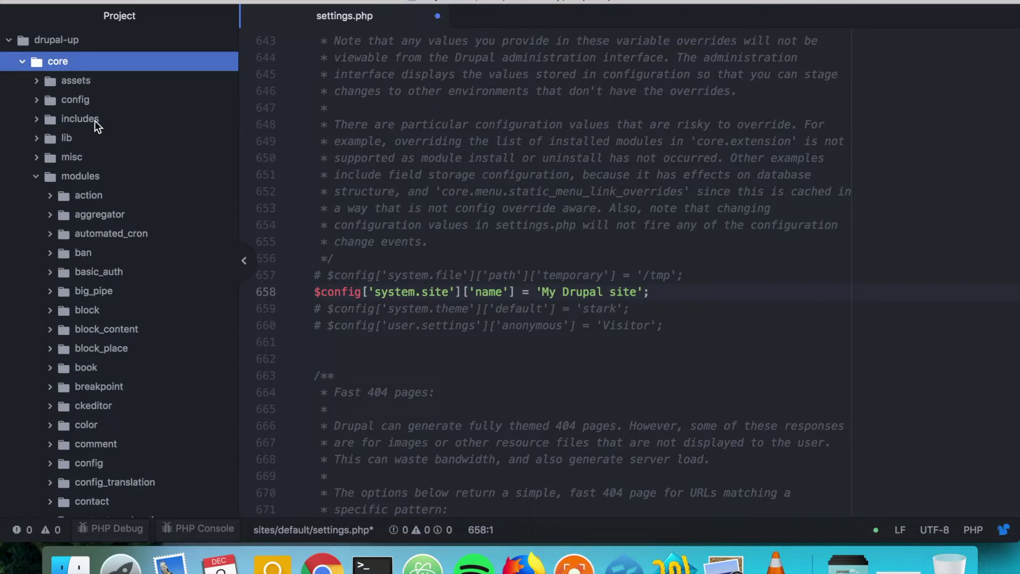
# - Expand core > modules and the system module folder in the project tree
pyautogui.click(81, 175)
pyautogui.click(80, 175)
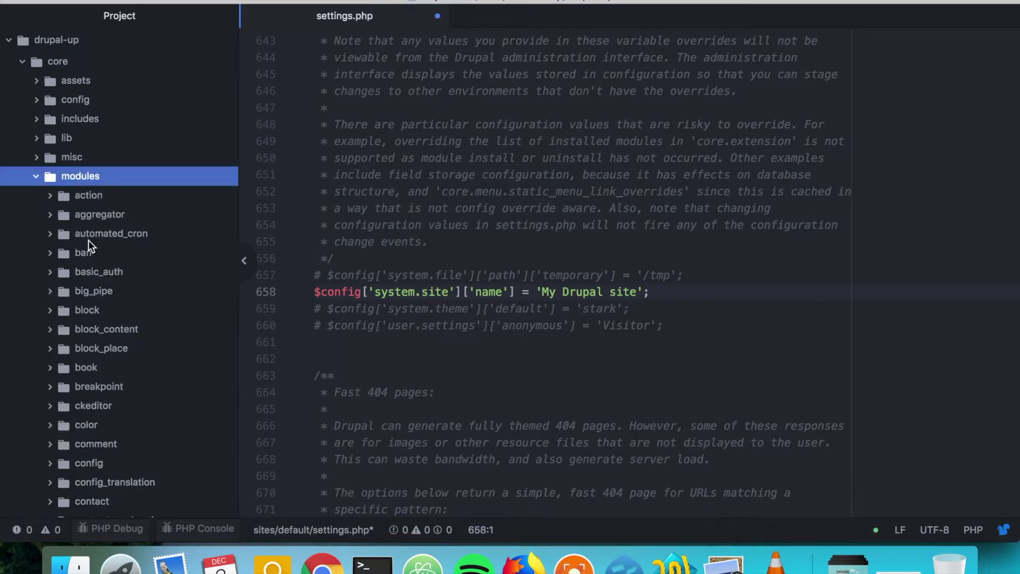
pyautogui.scroll(-7, 89, 240)
pyautogui.scroll(-10, 89, 240)
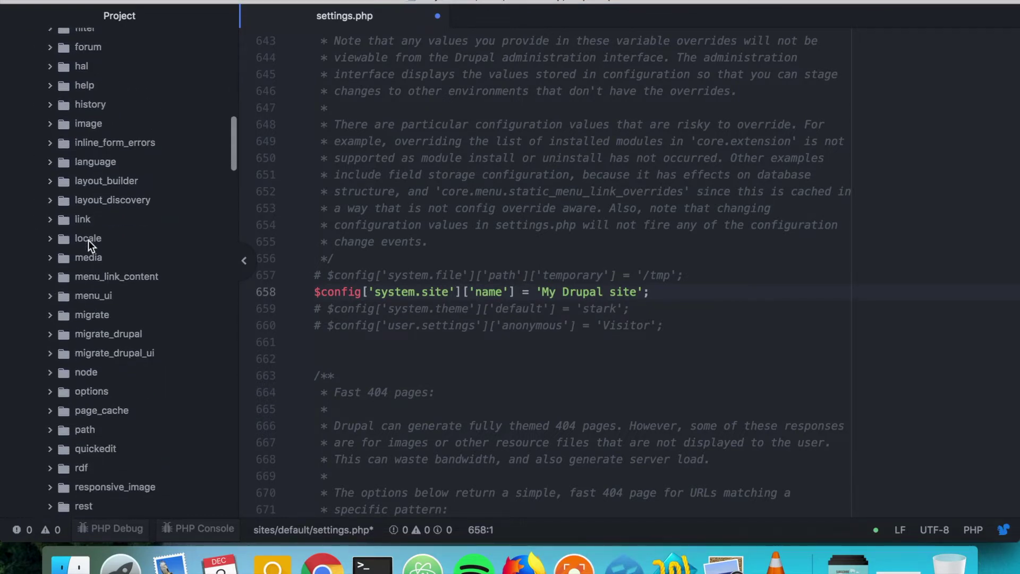
pyautogui.scroll(-5, 88, 240)
pyautogui.click(93, 374)
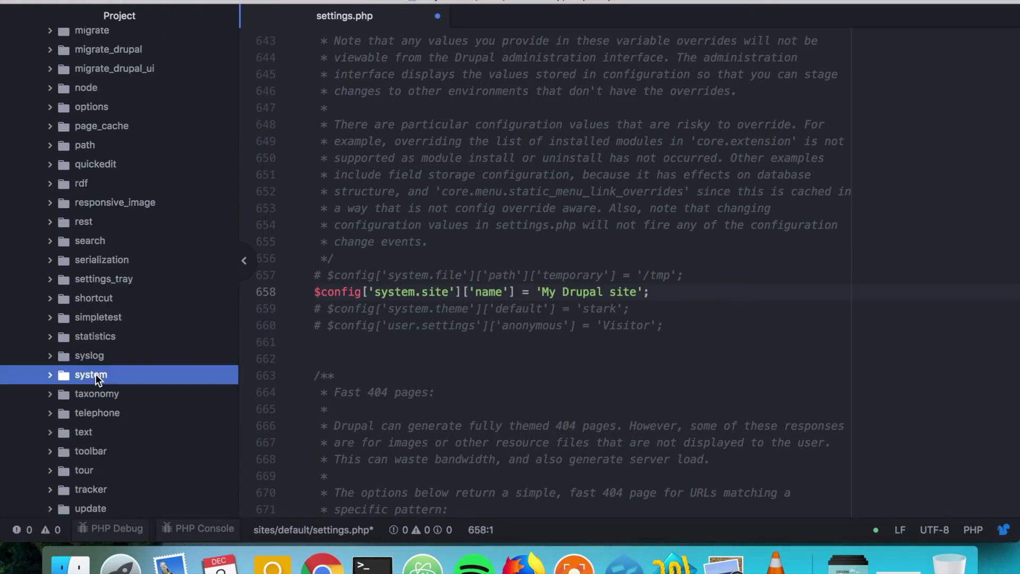
pyautogui.click(96, 376)
# - Open config/install/system.site.yml to see the default site name, then return to settings.php
pyautogui.click(97, 392)
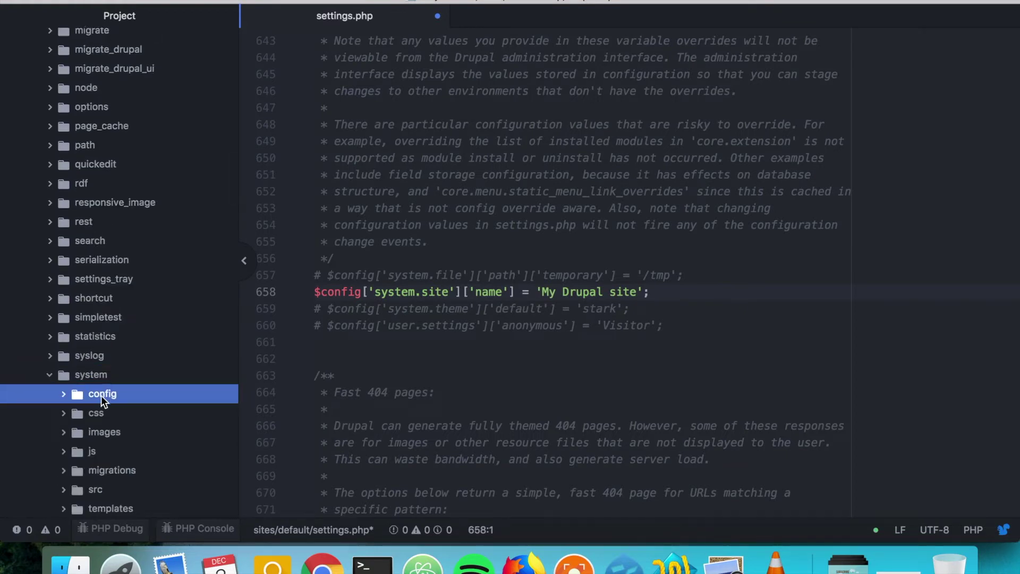
pyautogui.click(101, 394)
pyautogui.click(108, 413)
pyautogui.click(119, 414)
pyautogui.scroll(-10, 125, 415)
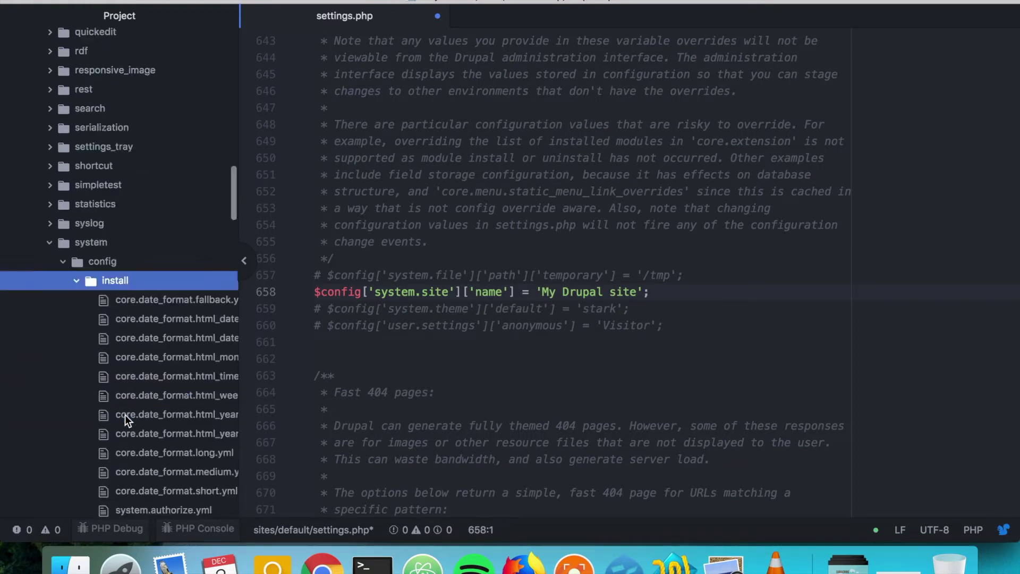
pyautogui.scroll(-5, 125, 414)
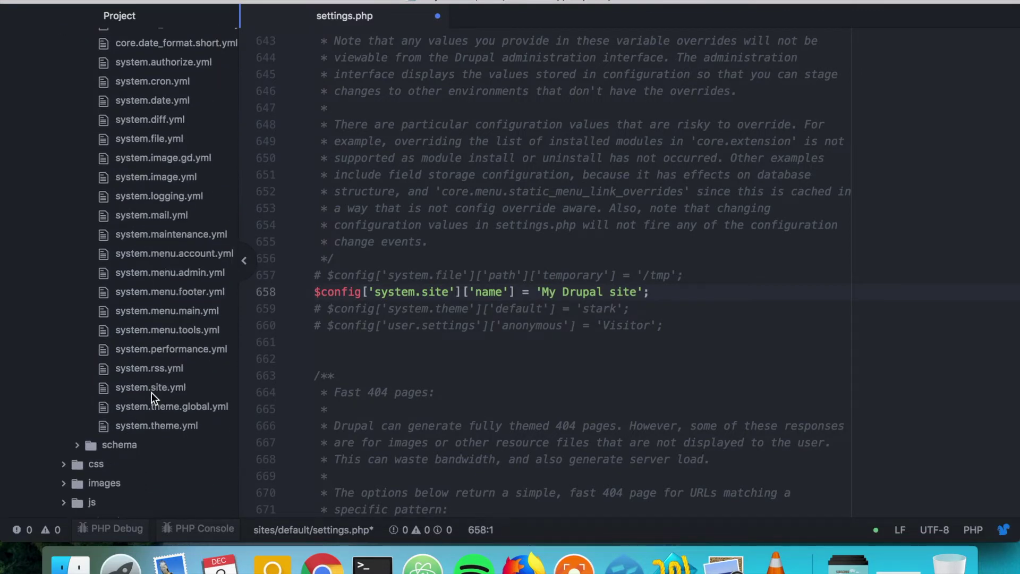
pyautogui.click(151, 392)
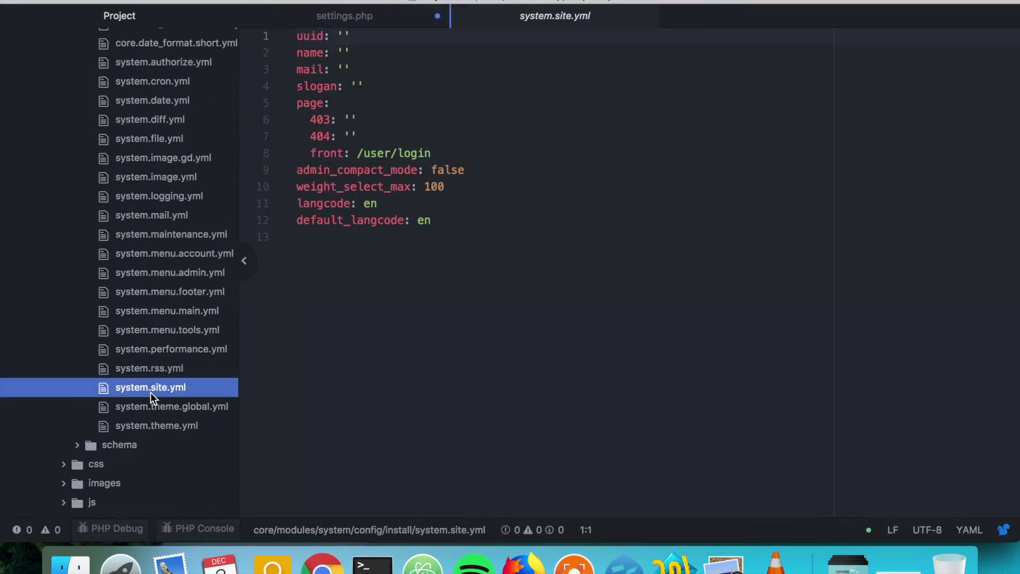
pyautogui.click(358, 23)
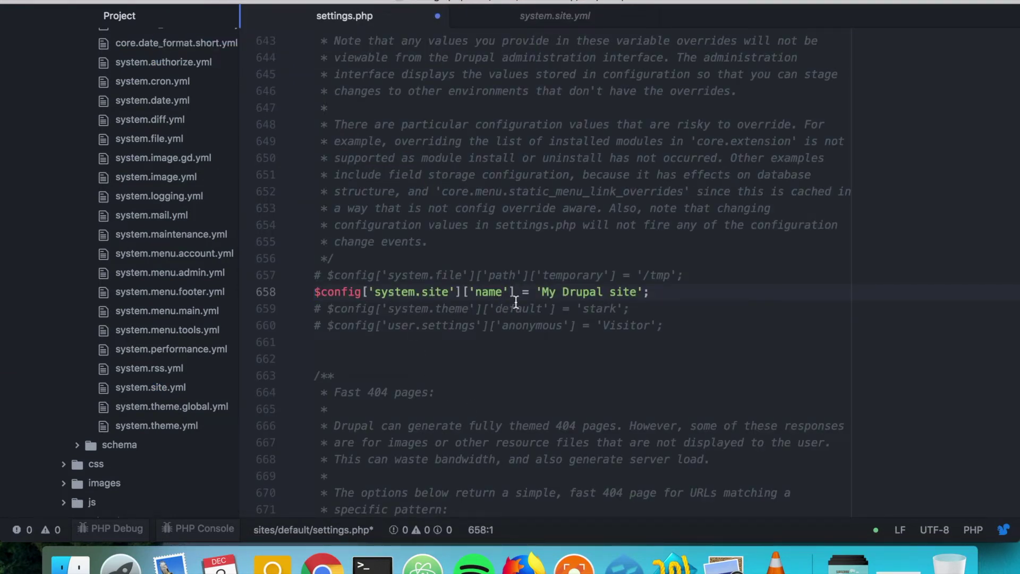
# - Change the site name override value to 'My Drupal site overwritten from settings.php'
pyautogui.click(640, 291)
pyautogui.write('o d')
pyautogui.press('BackSpace')
pyautogui.write('df')
pyautogui.press('BackSpace')
pyautogui.press('BackSpace')
pyautogui.write('ver')
pyautogui.press('BackSpace')
pyautogui.press('BackSpace')
pyautogui.press('BackSpace')
pyautogui.press('BackSpace')
pyautogui.write('verwrittern f')
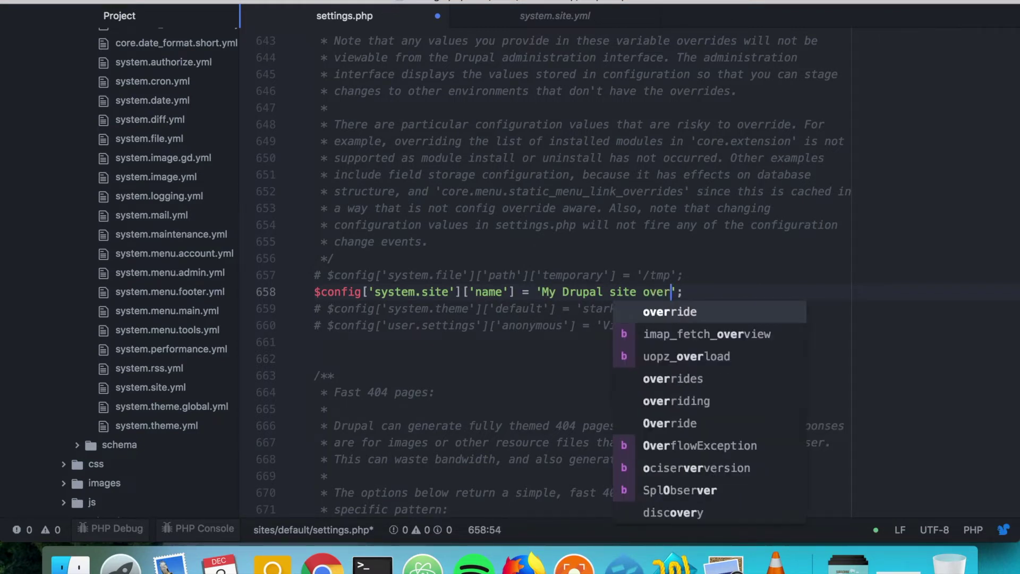
pyautogui.write('rom settin')
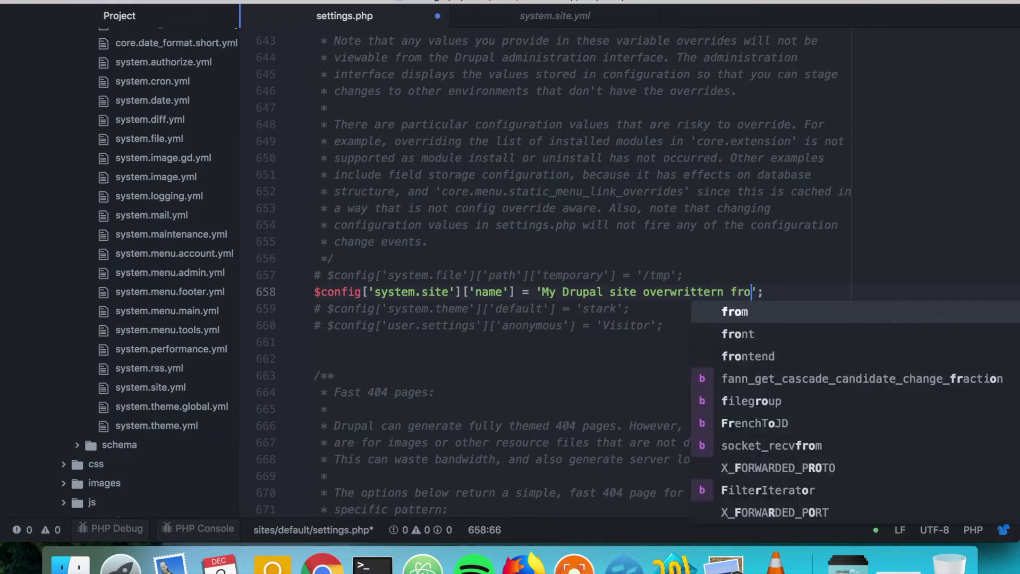
pyautogui.write('gs.php')
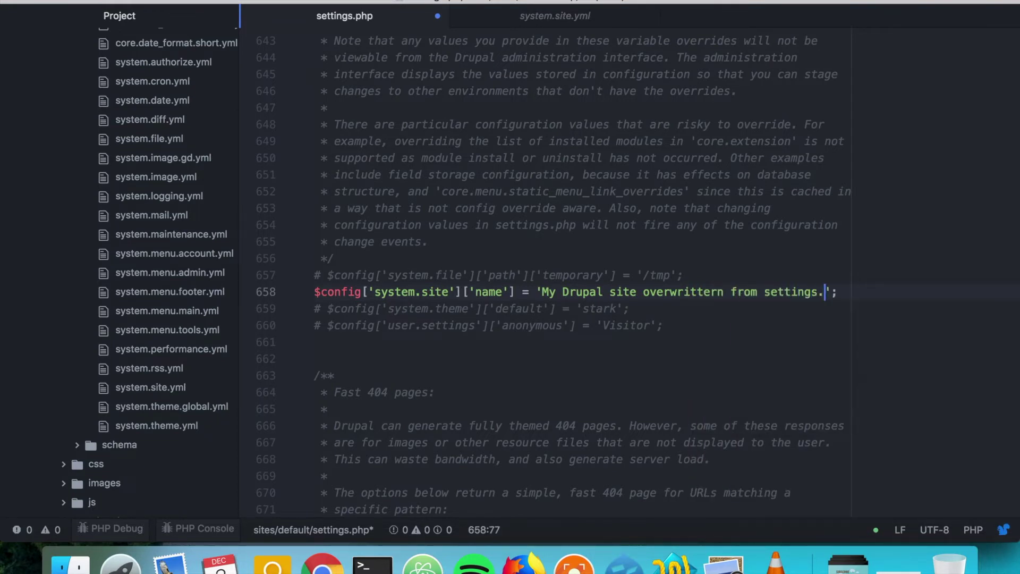
pyautogui.press('Left')
# - Save settings.php, authorizing the write with the admin password
pyautogui.press('super+s')
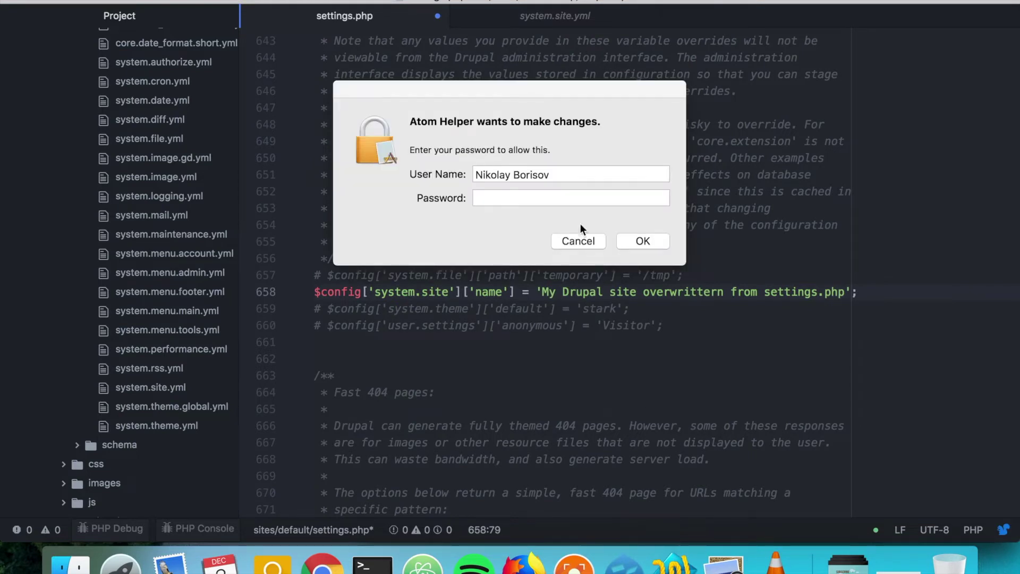
pyautogui.click(537, 198)
pyautogui.write('•••••')
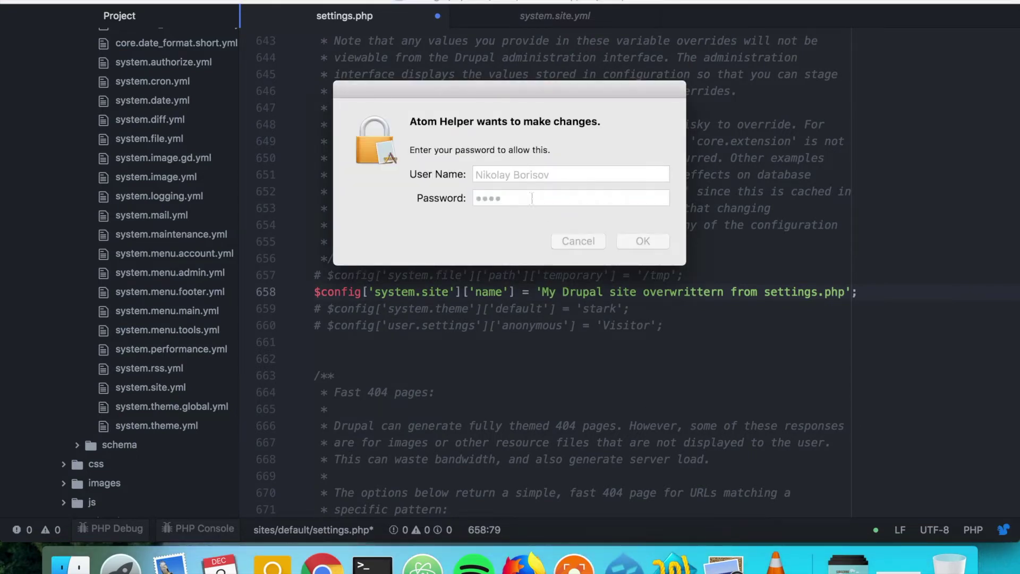
pyautogui.press('Return')
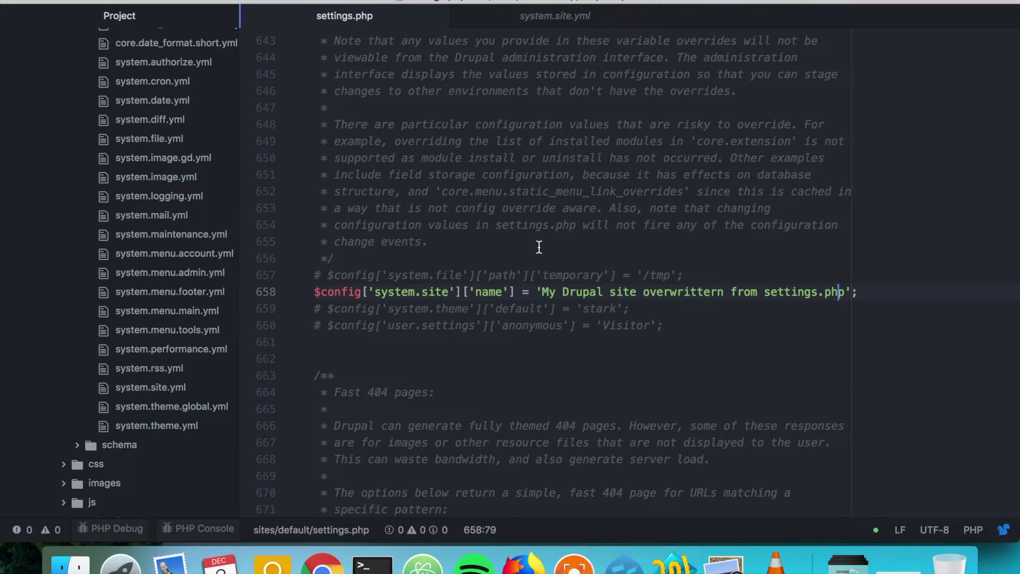
pyautogui.click(328, 570)
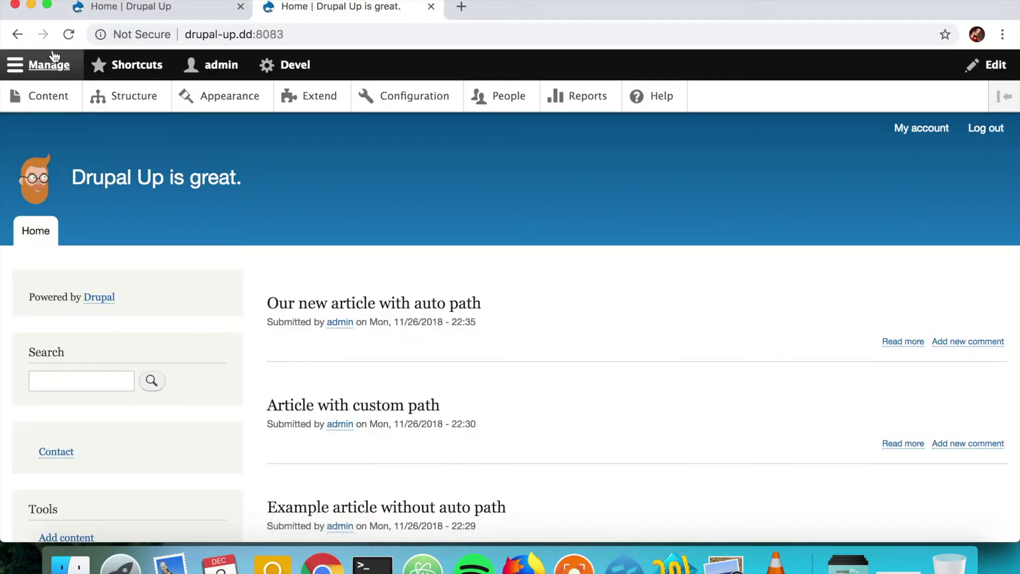
# - Reload the site and clear the cache via Devel so the header shows the overridden name
pyautogui.click(68, 35)
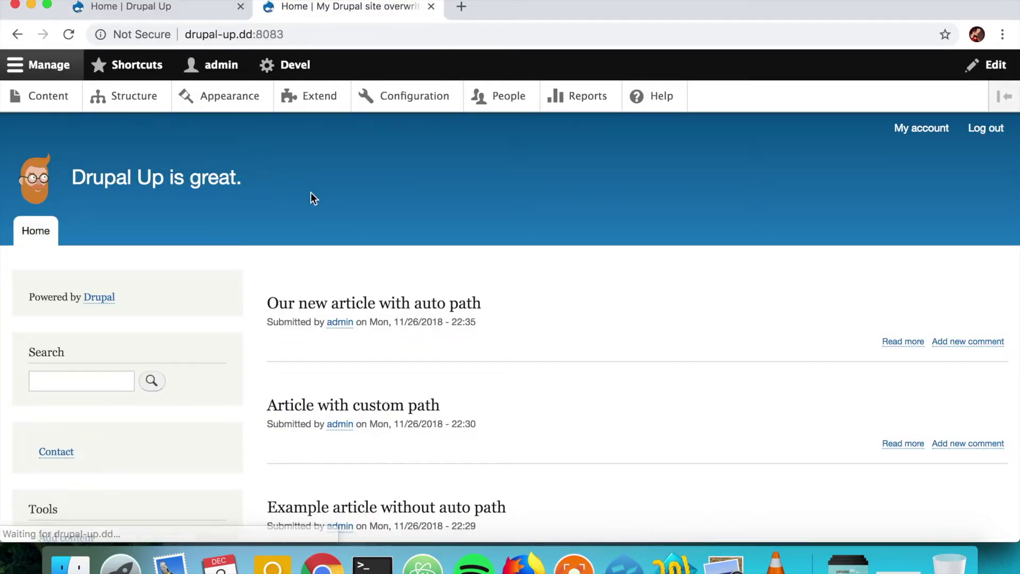
pyautogui.click(282, 64)
pyautogui.click(74, 95)
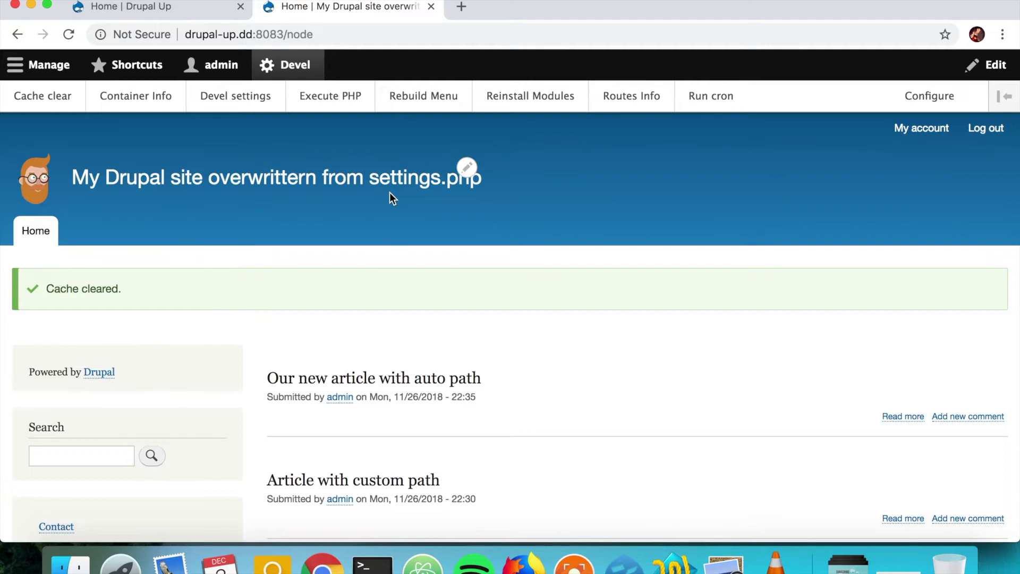
pyautogui.click(48, 65)
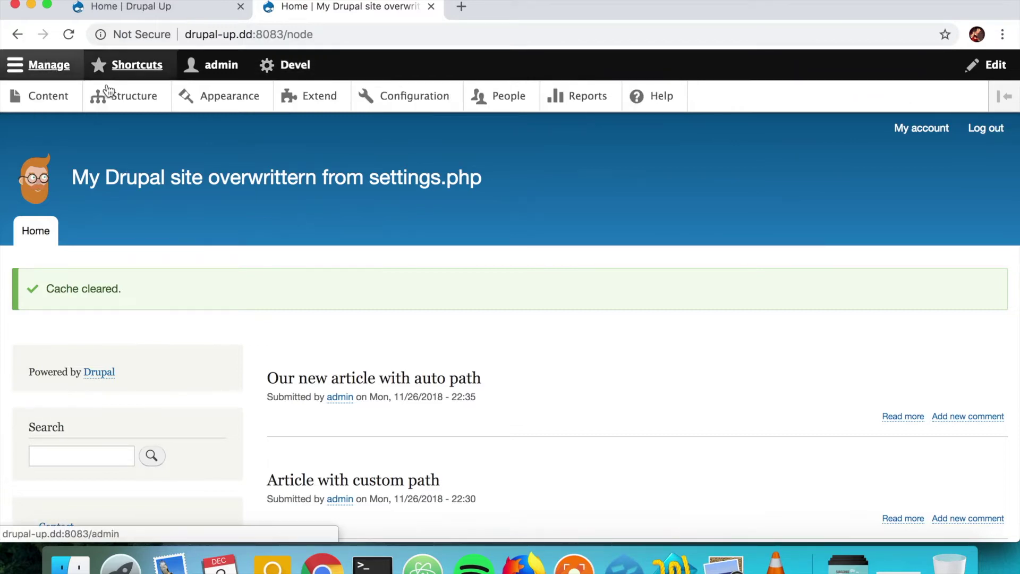
pyautogui.click(405, 103)
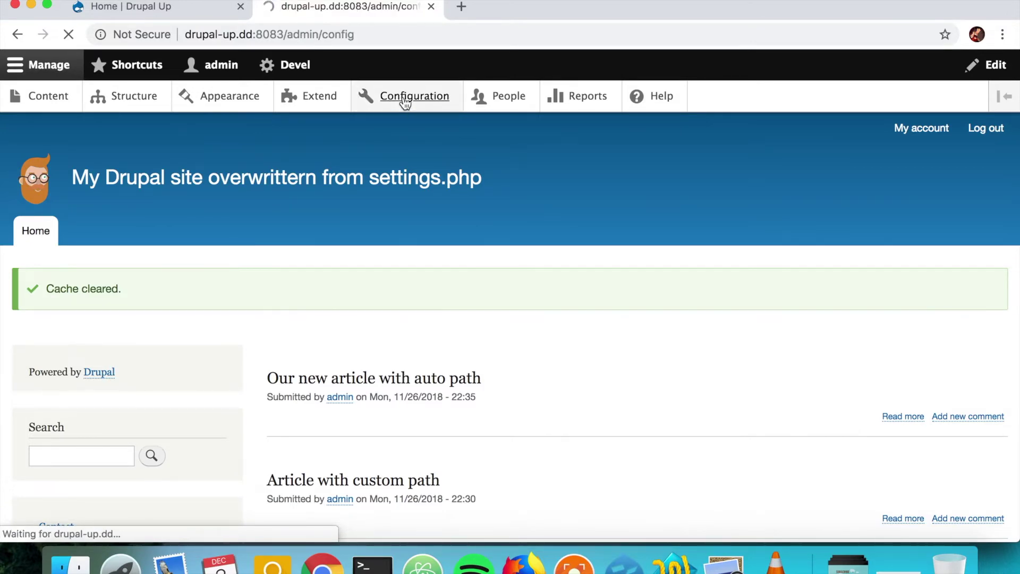
# - Inspect the Site name field in Basic site settings, then return to settings.php in Atom
pyautogui.scroll(-8, 559, 297)
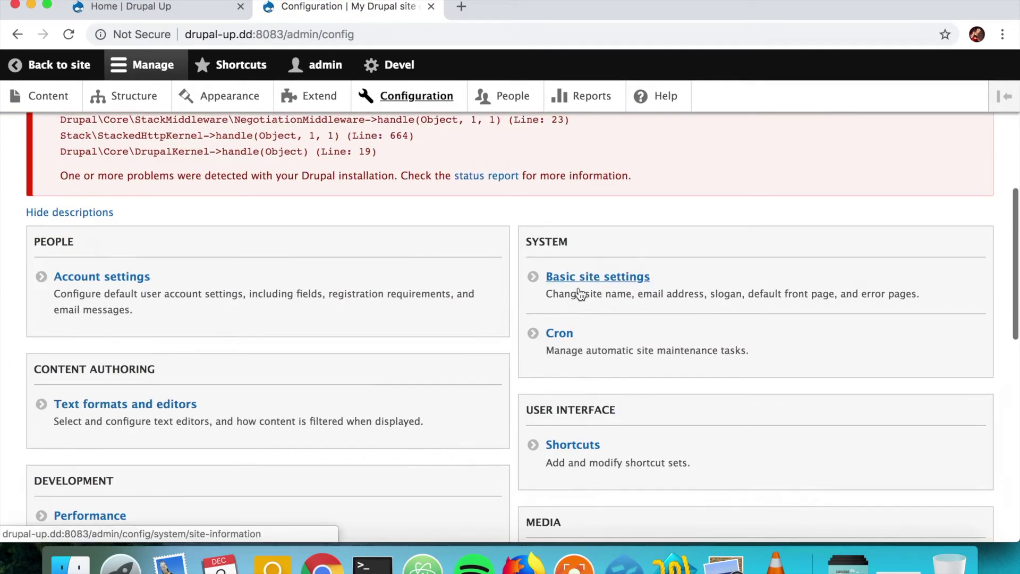
pyautogui.click(600, 277)
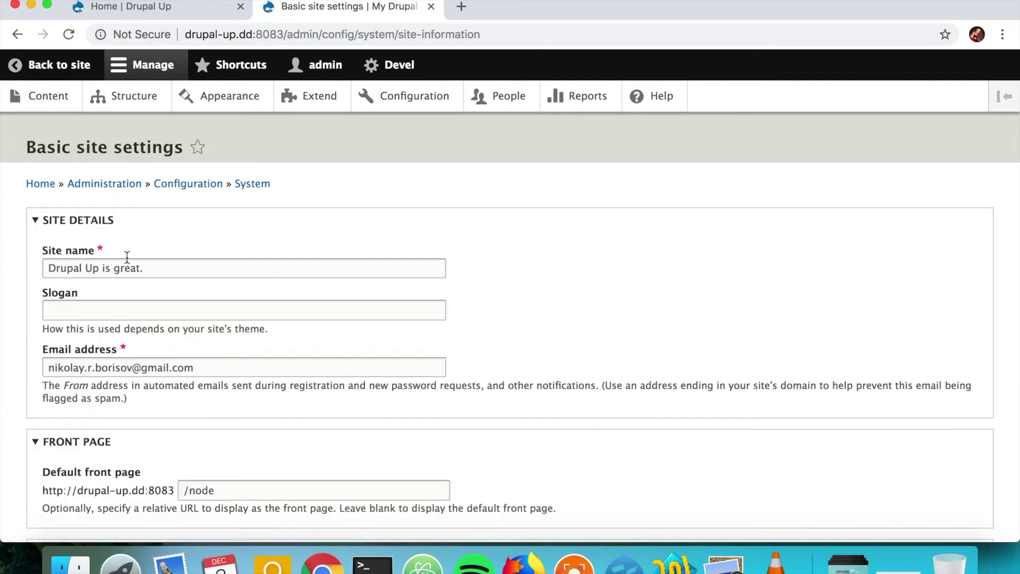
pyautogui.moveTo(150, 266); pyautogui.dragTo(1, 267)
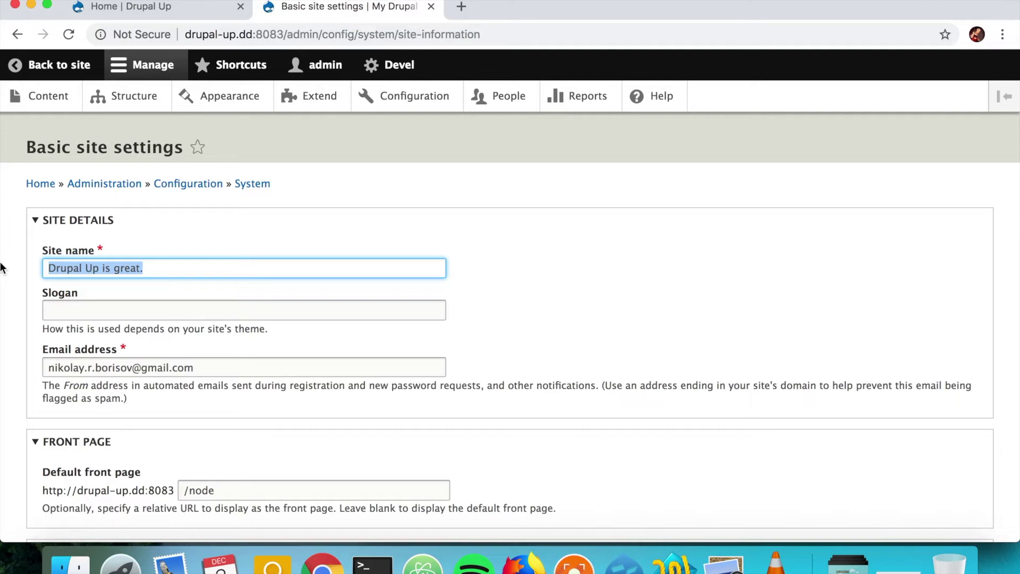
pyautogui.click(422, 562)
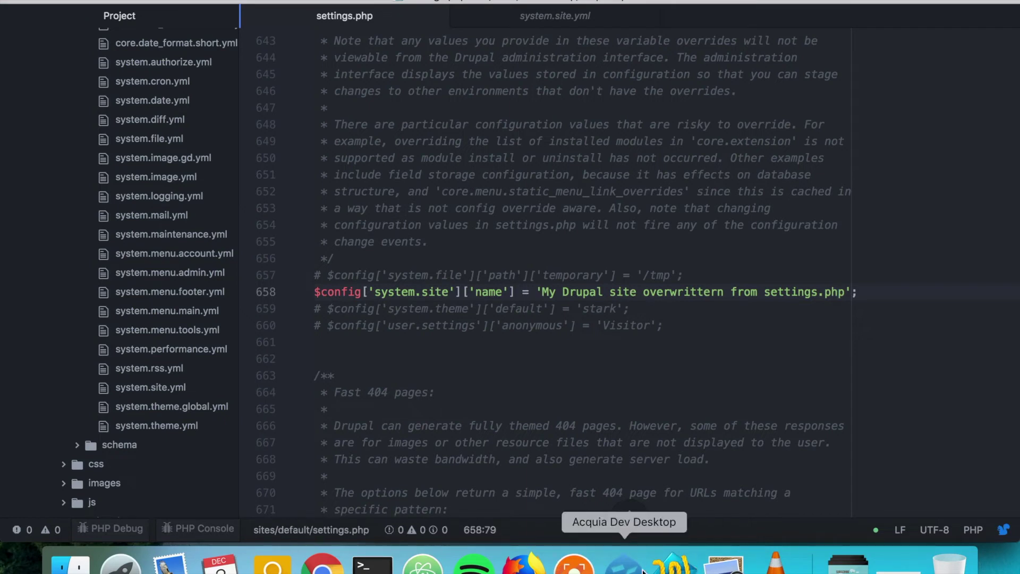
# - Open a console for the drupal-up.dd site from Acquia Dev Desktop's More menu
pyautogui.click(624, 564)
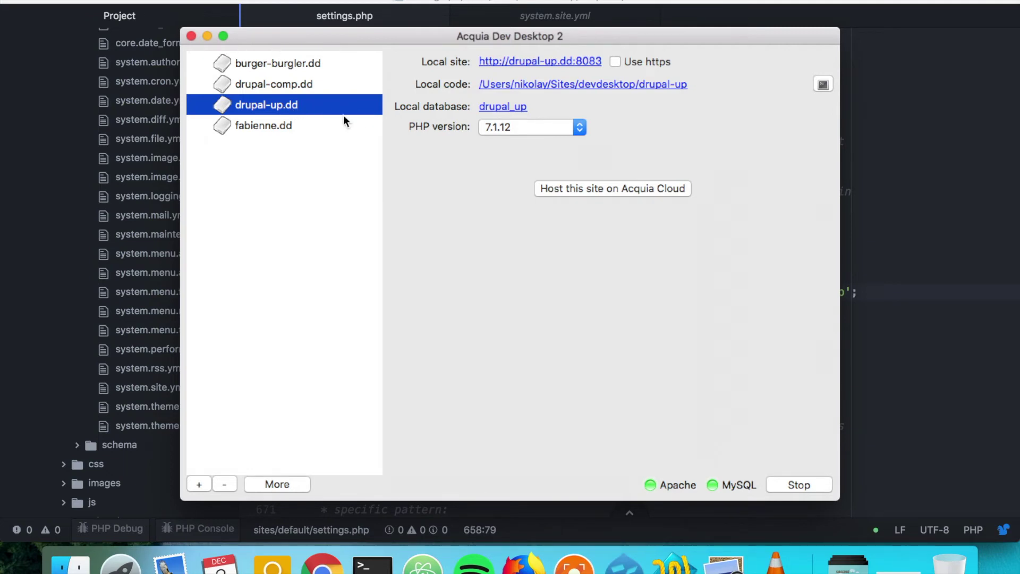
pyautogui.click(282, 482)
pyautogui.click(302, 473)
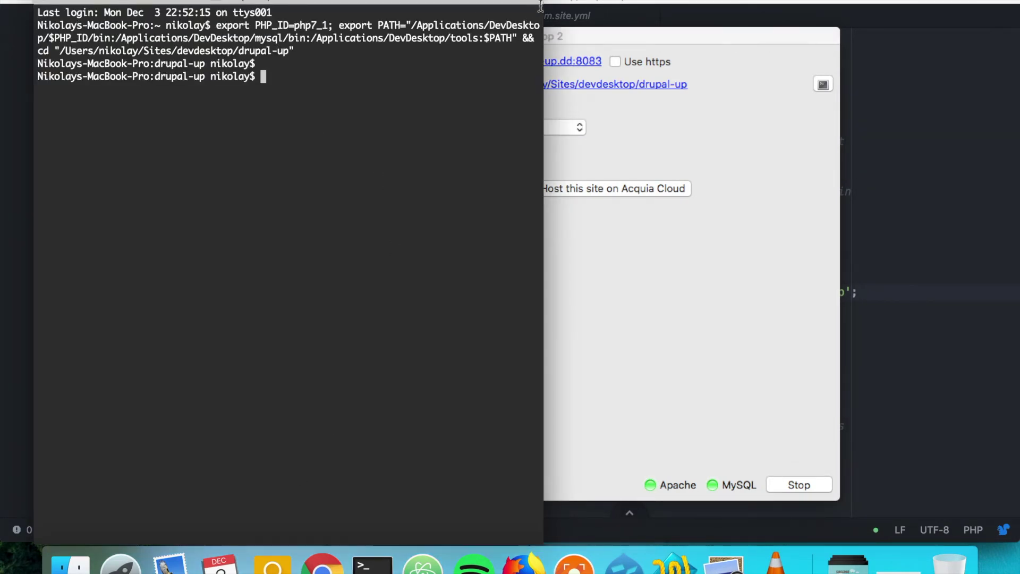
# - Widen Terminal and run drush config-get system.site, whose name still reads 'Drupal Up is great.'
pyautogui.doubleClick(541, 6)
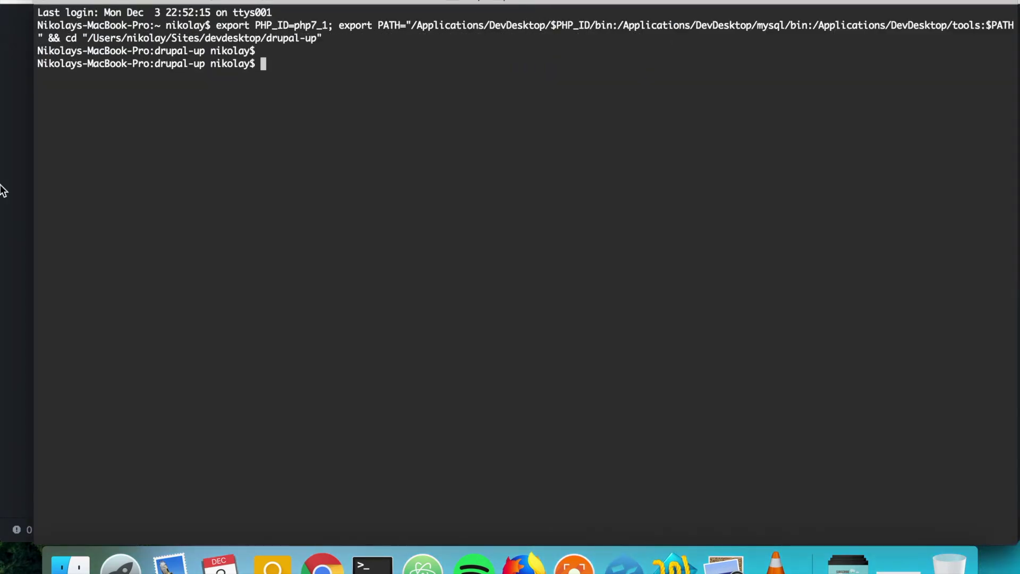
pyautogui.moveTo(34, 189); pyautogui.dragTo(0, 189)
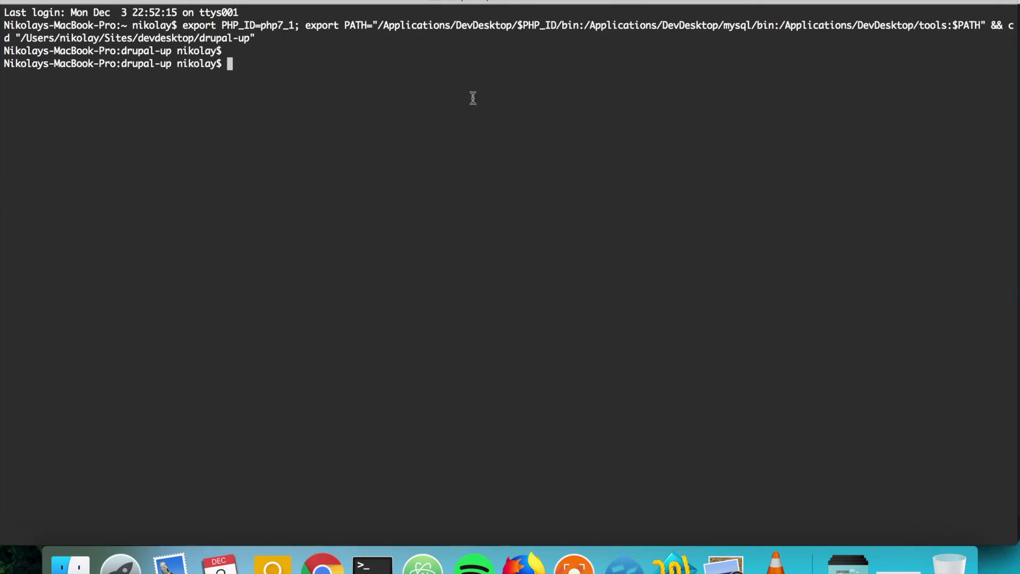
pyautogui.write('drush config-get')
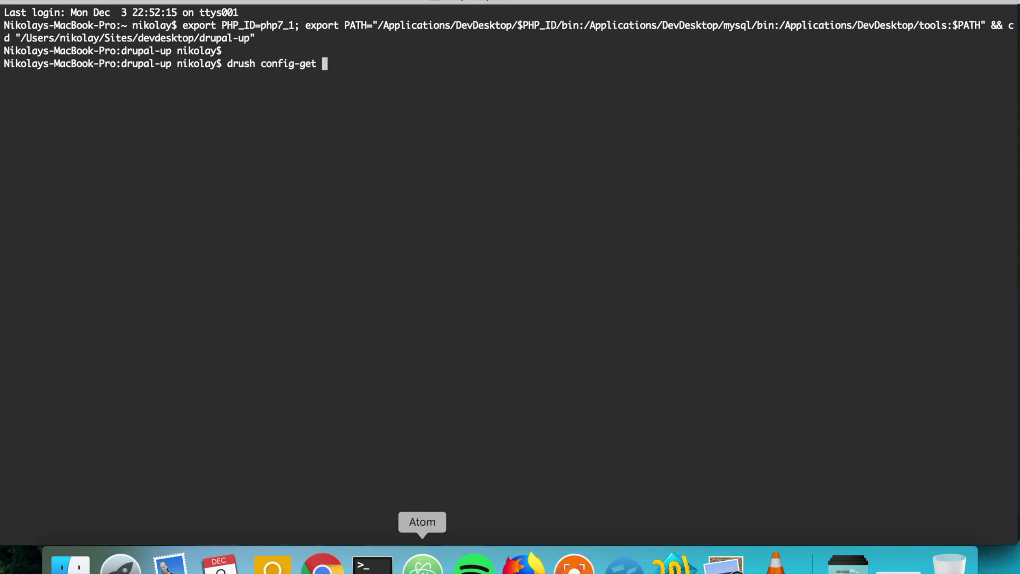
pyautogui.click(422, 564)
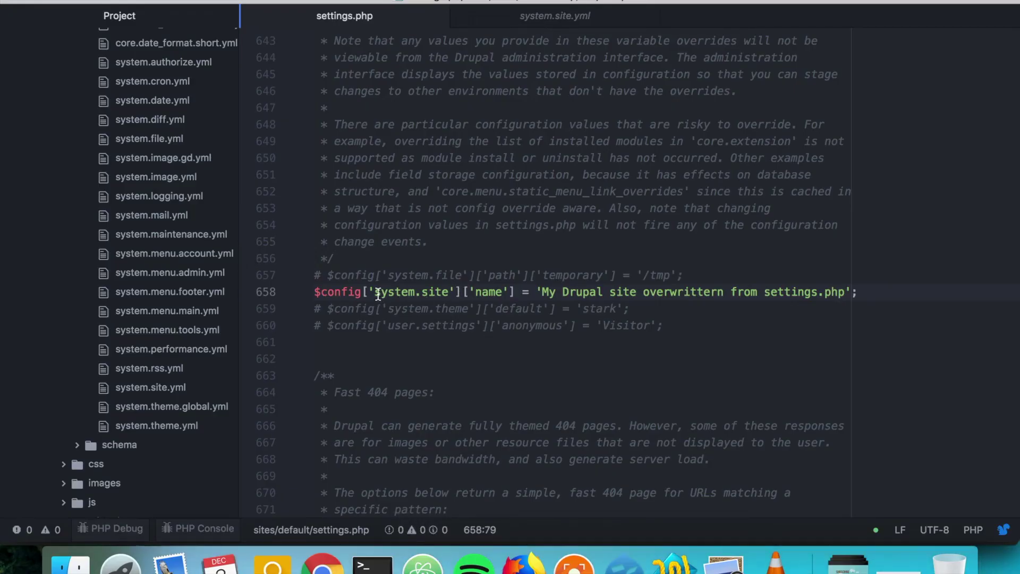
pyautogui.moveTo(376, 293); pyautogui.dragTo(447, 294)
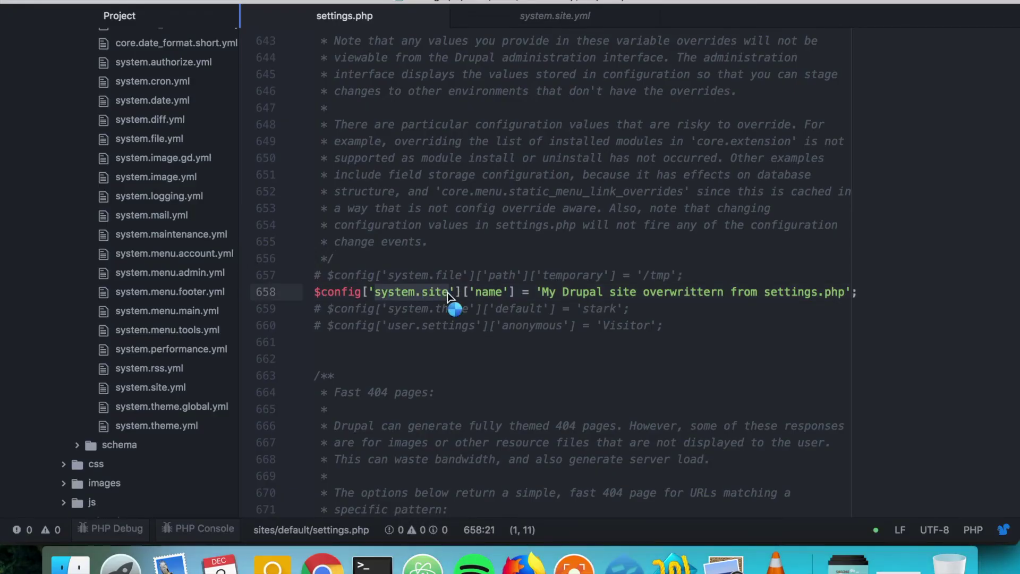
pyautogui.press('super+c')
pyautogui.press('super+Tab')
pyautogui.press('super+v')
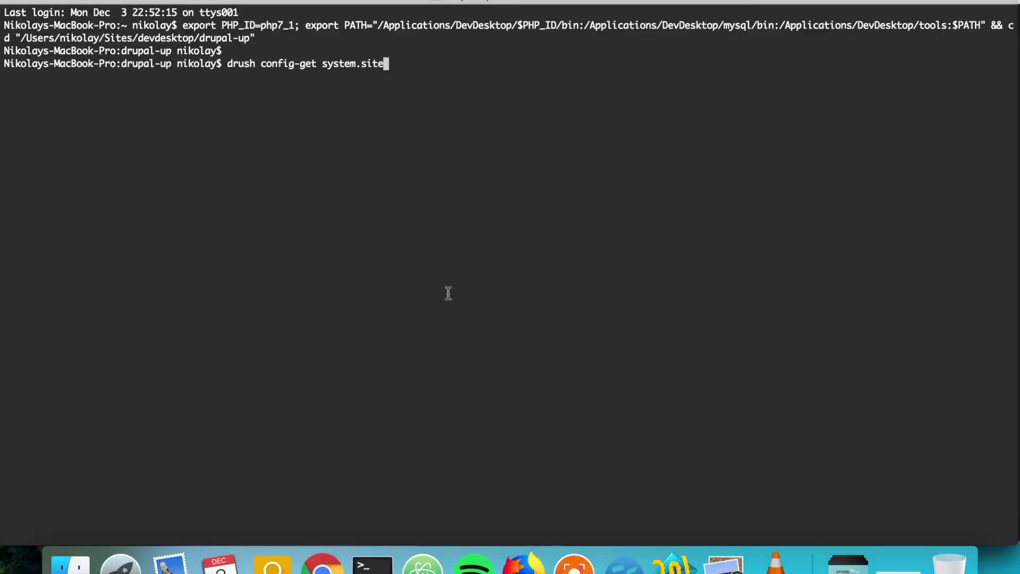
pyautogui.press('Return')
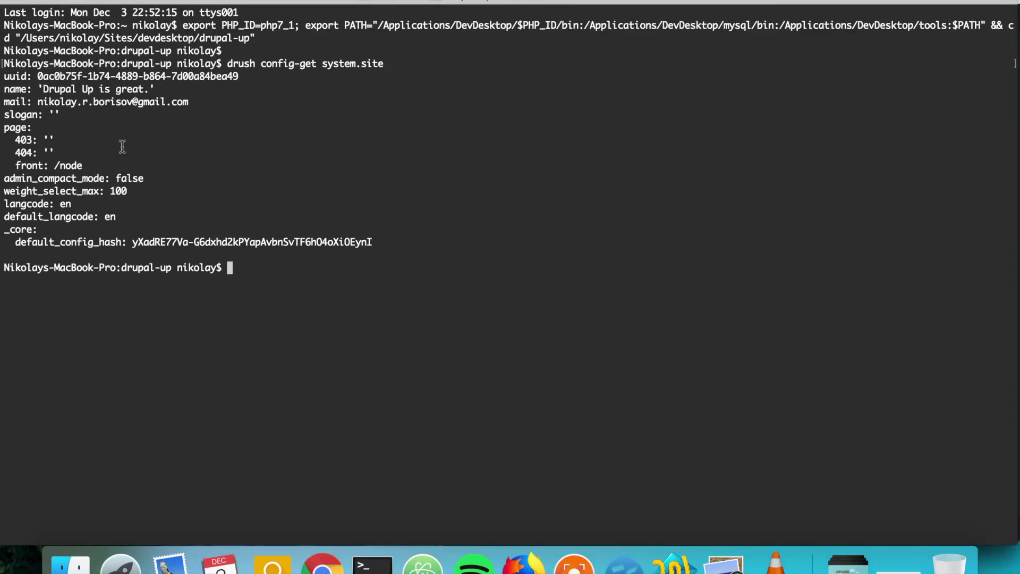
pyautogui.moveTo(43, 89); pyautogui.dragTo(150, 91)
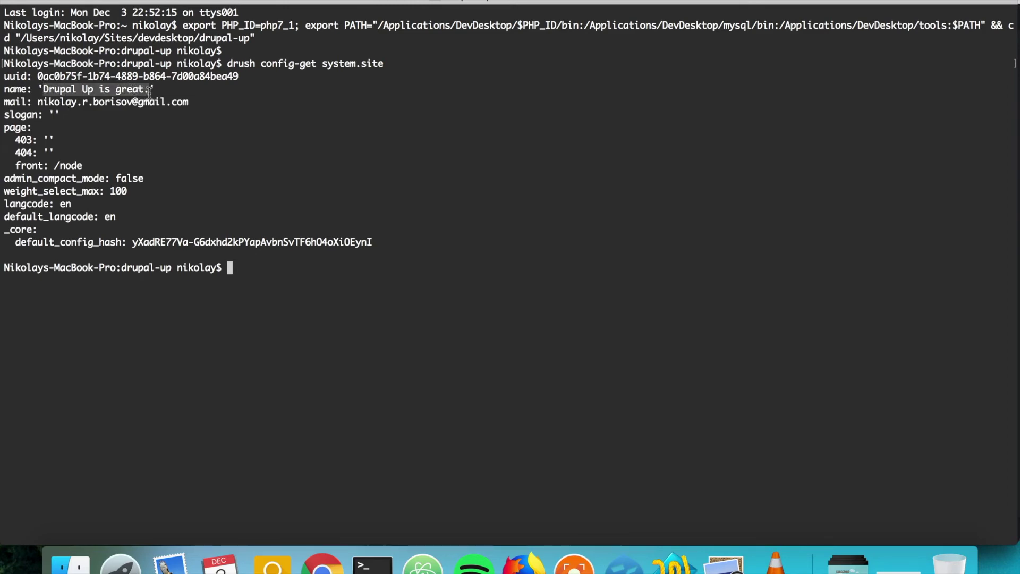
pyautogui.click(345, 296)
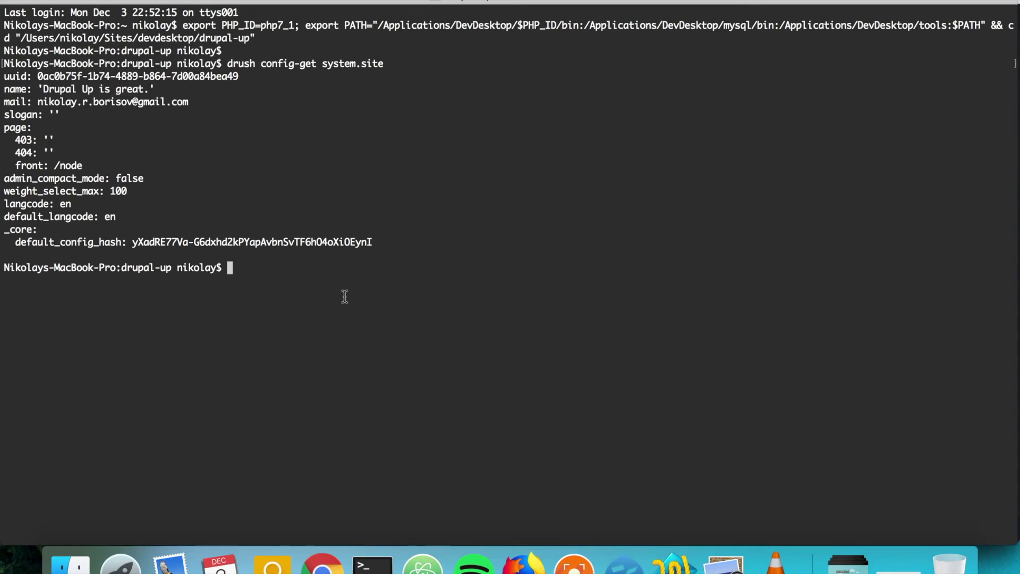
# - Run drush help config-get and copy its --include-overridden option
pyautogui.write('drush help')
pyautogui.moveTo(261, 64); pyautogui.dragTo(317, 65)
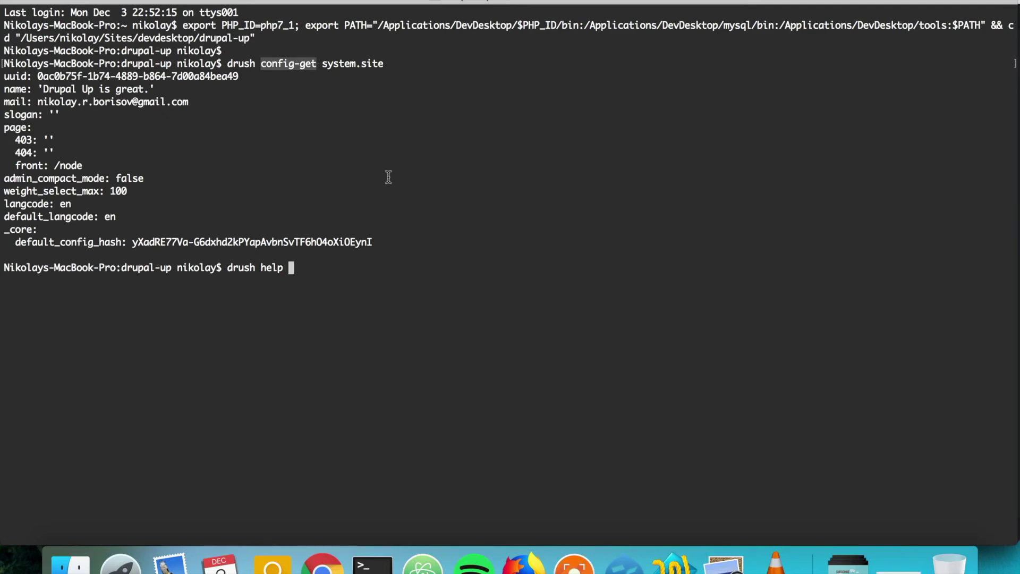
pyautogui.middleClick(426, 264)
pyautogui.press('Return')
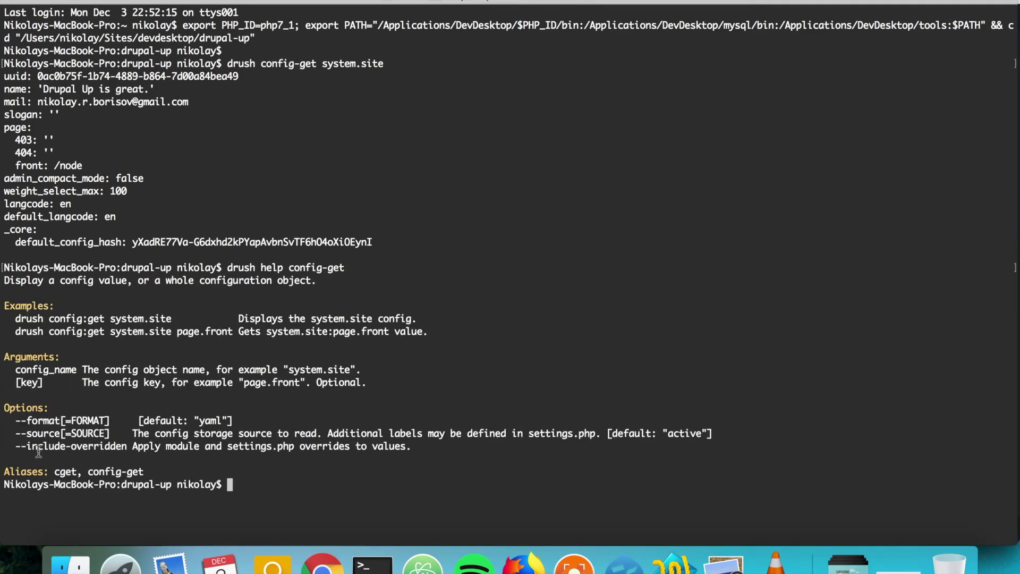
pyautogui.moveTo(15, 447); pyautogui.dragTo(127, 446)
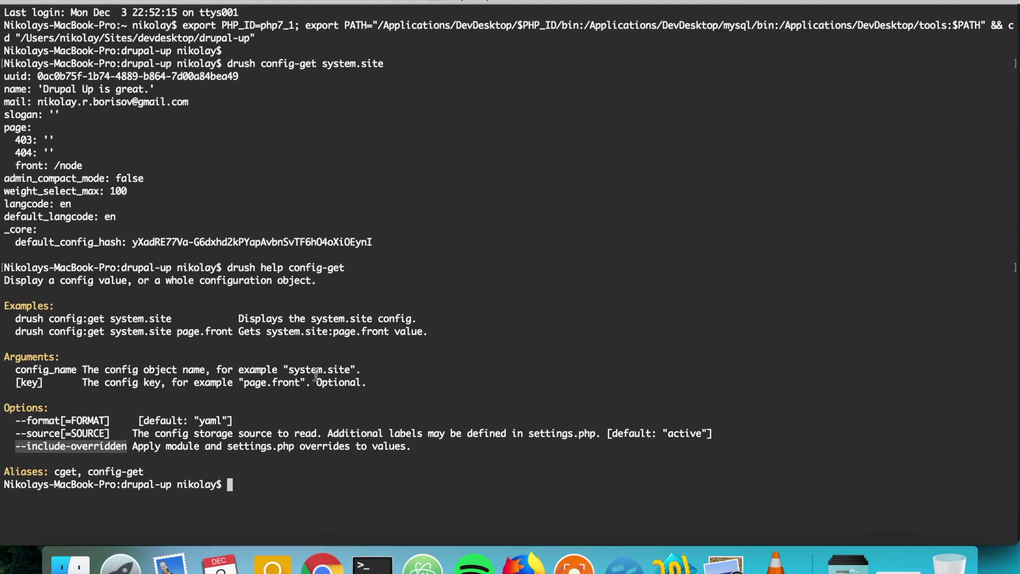
# - Run drush config-get system.site --include-overridden, showing 'My Drupal site overwritten from settings.php'
pyautogui.press('Up')
pyautogui.press('Up')
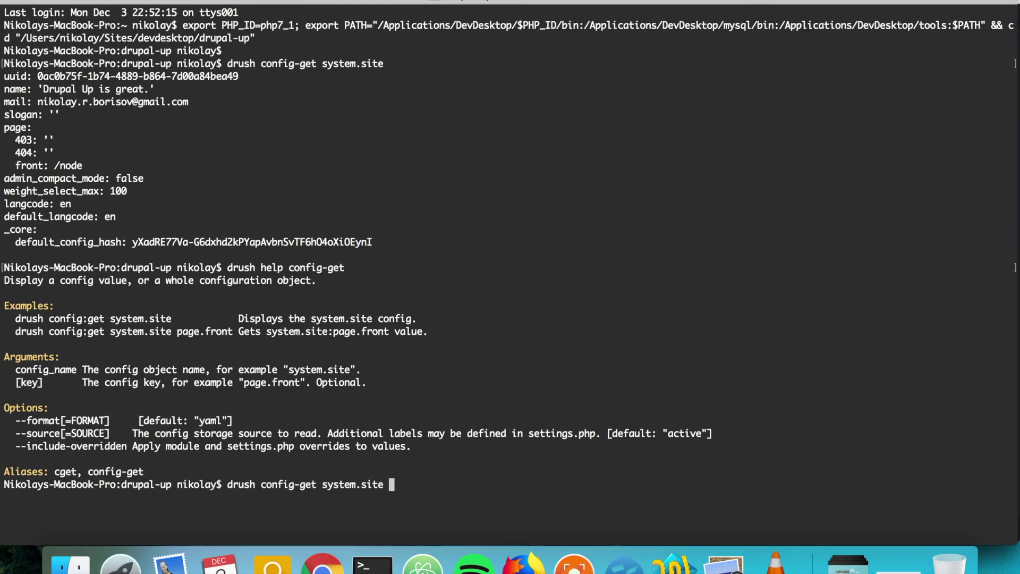
pyautogui.press('super+v')
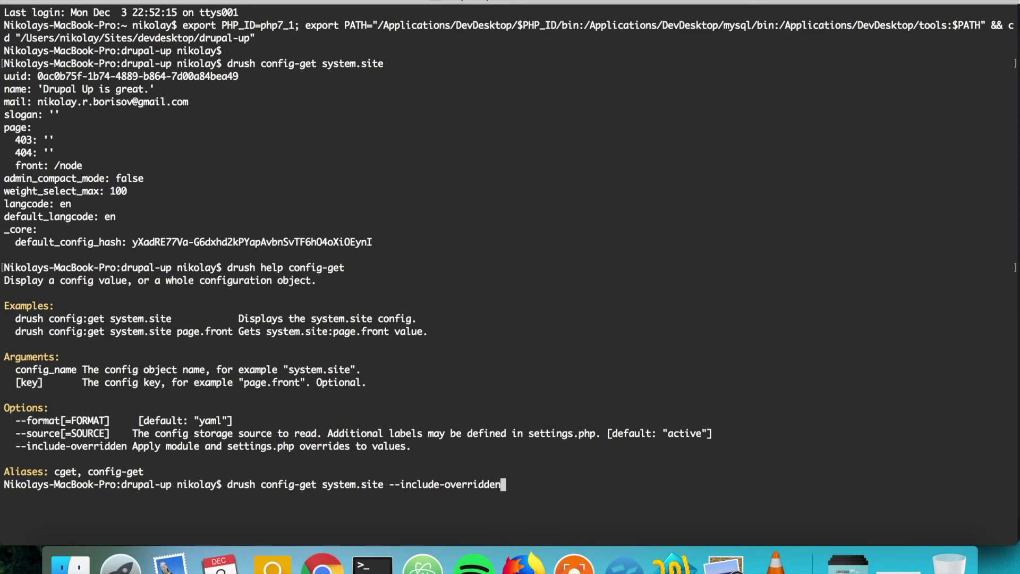
pyautogui.press('Return')
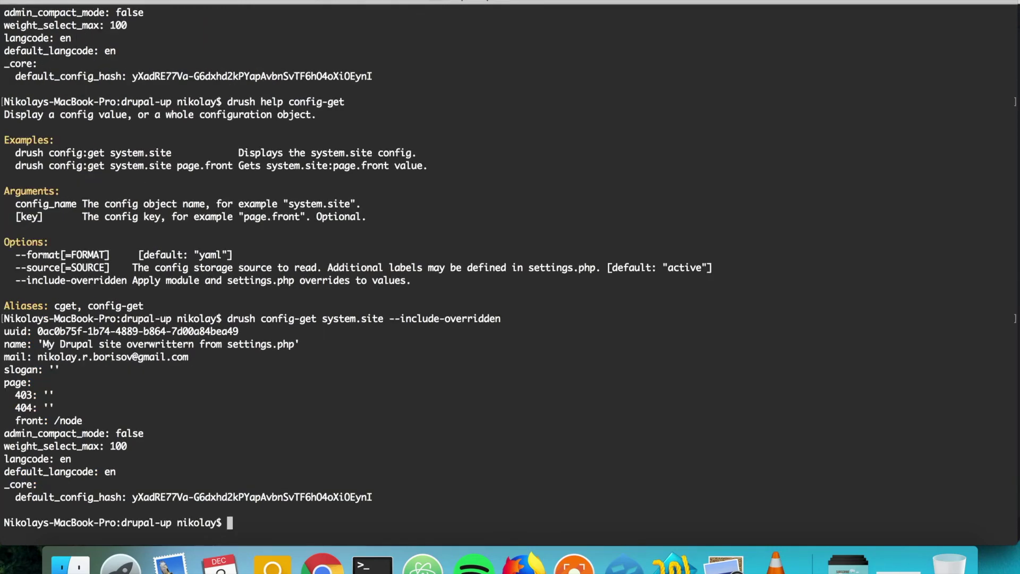
pyautogui.moveTo(39, 346); pyautogui.dragTo(322, 346)
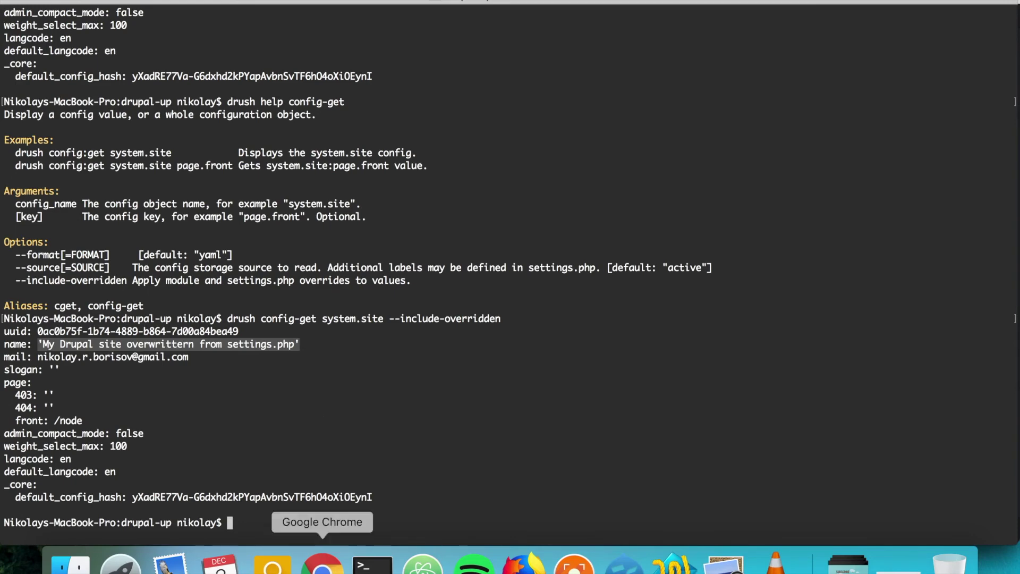
pyautogui.click(322, 562)
# - Reload the Drupal Up home page in Chrome to pick up the site name from settings.php
pyautogui.click(165, 16)
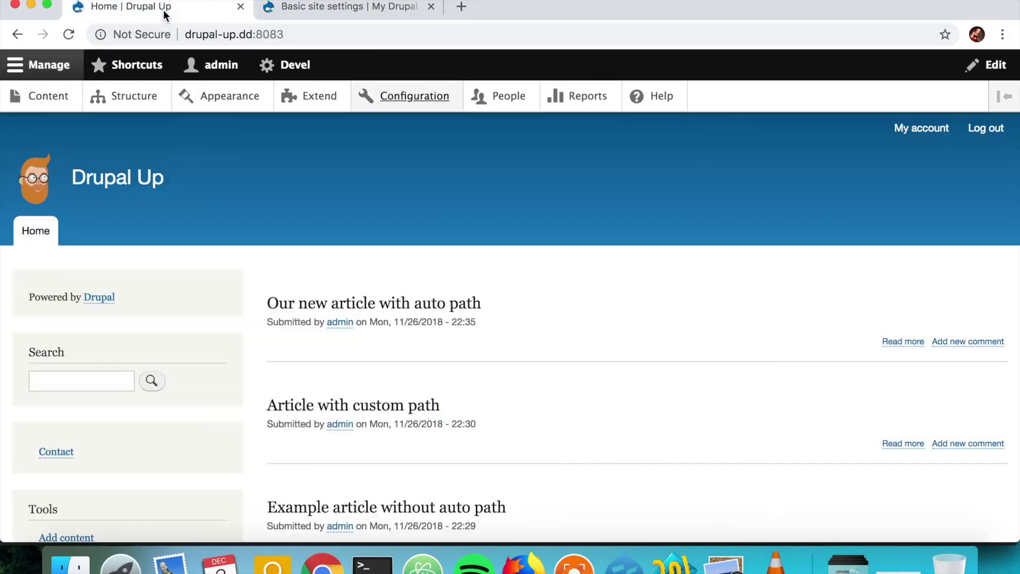
pyautogui.click(64, 35)
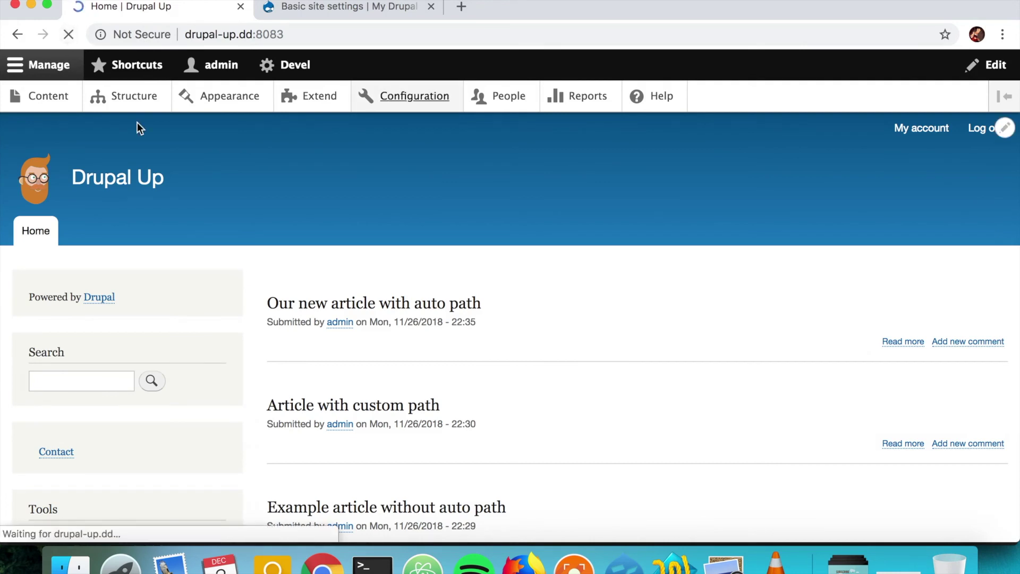